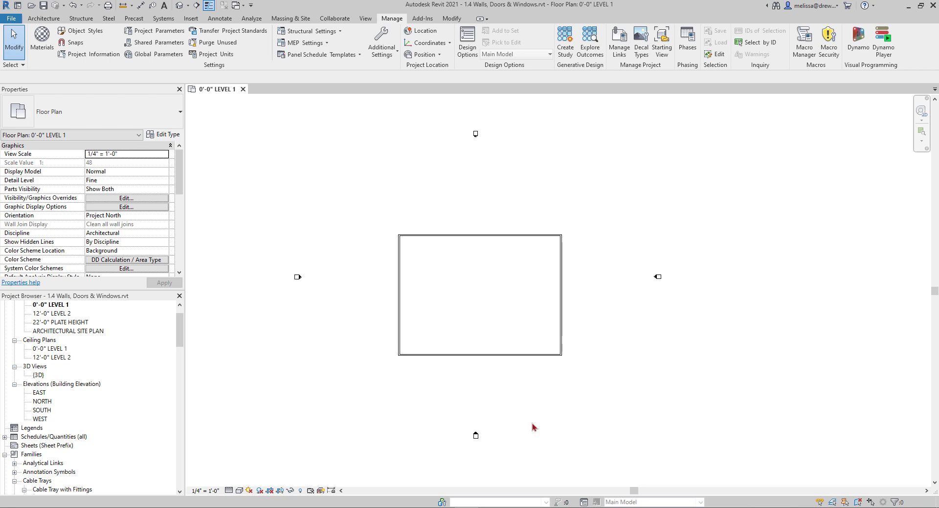
Draw a horizontal 3 - Working Section line across the building in the Level 1 plan, extending past both side walls.
click(476, 435)
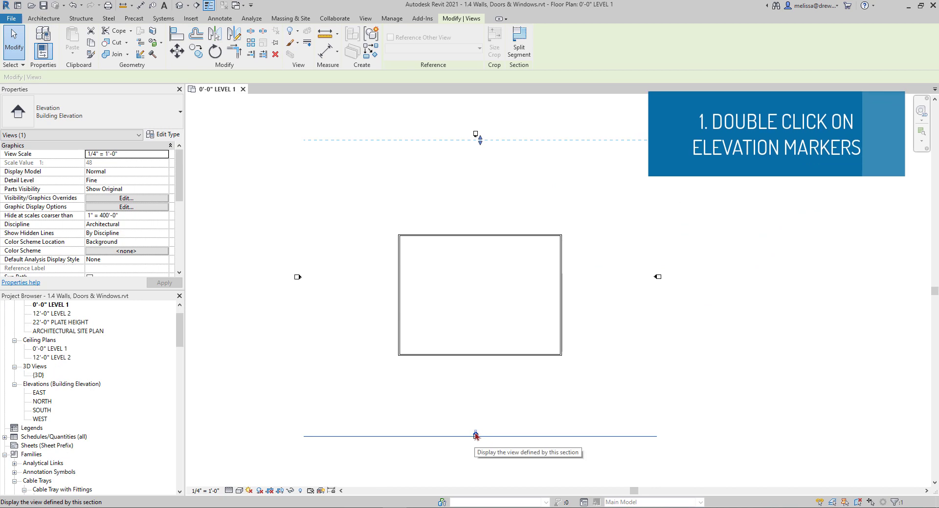
click(197, 6)
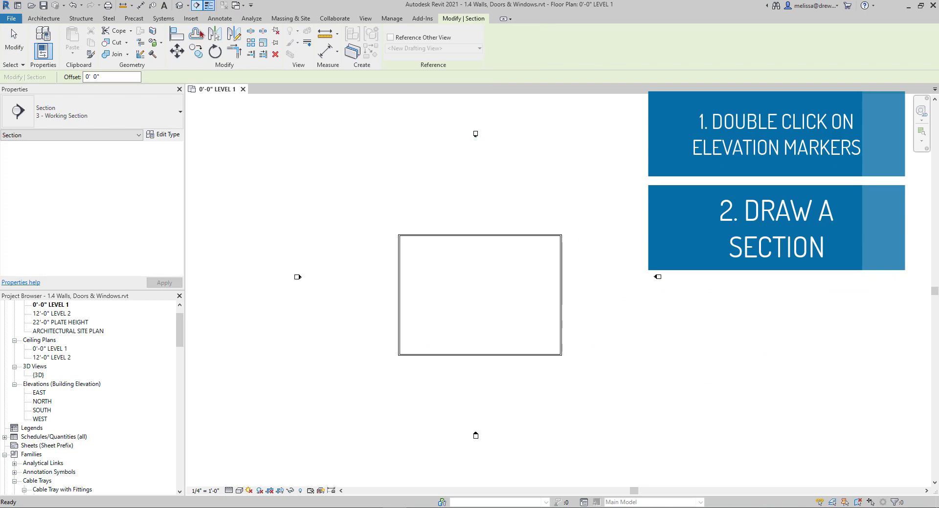
click(317, 310)
click(598, 310)
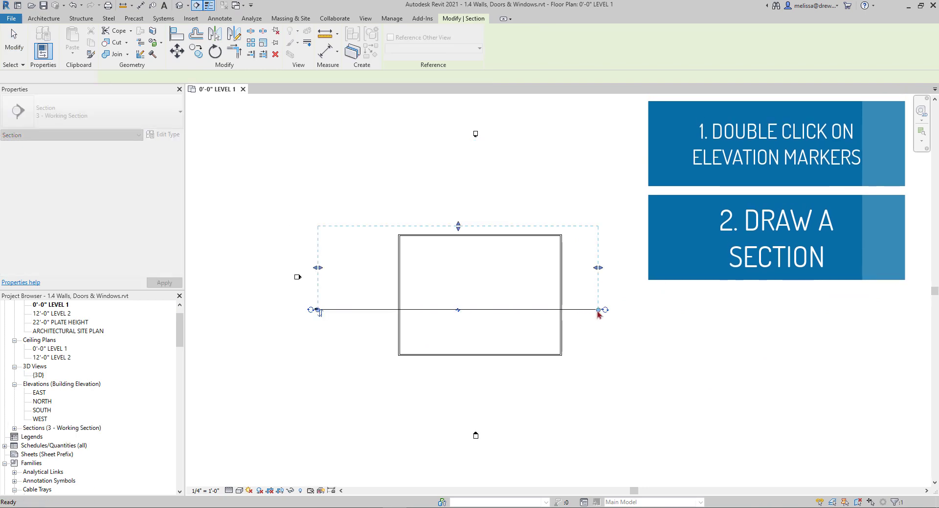
key(Escape)
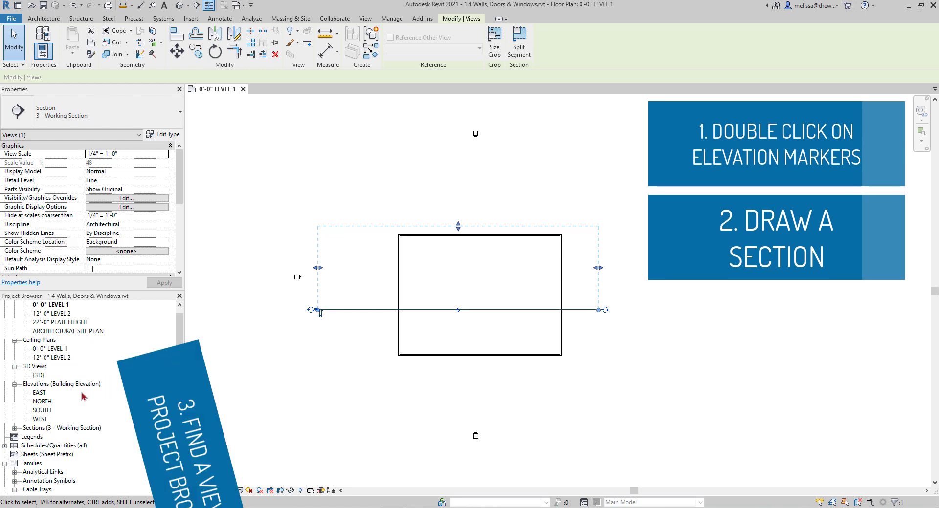
Open the South elevation and go to the Level 1 floor plan from its level head.
double_click(42, 411)
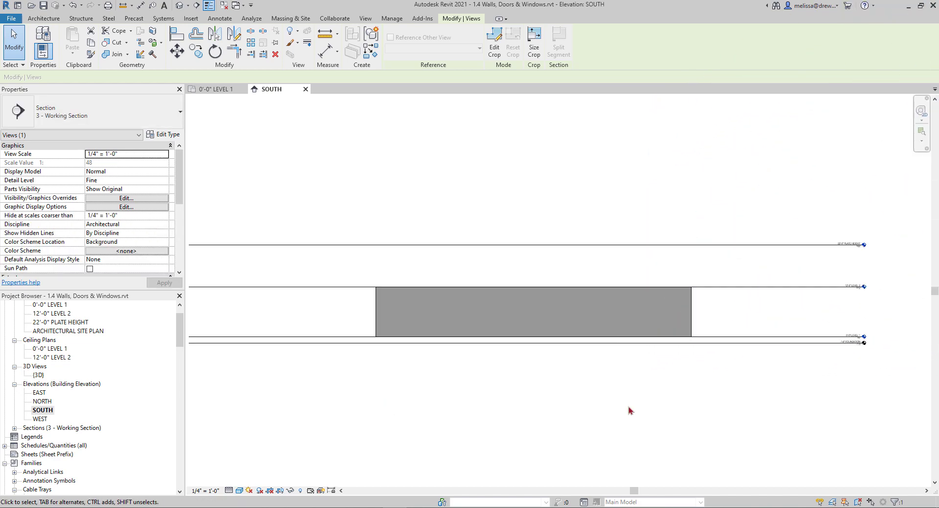
scroll(717, 392, up, 3)
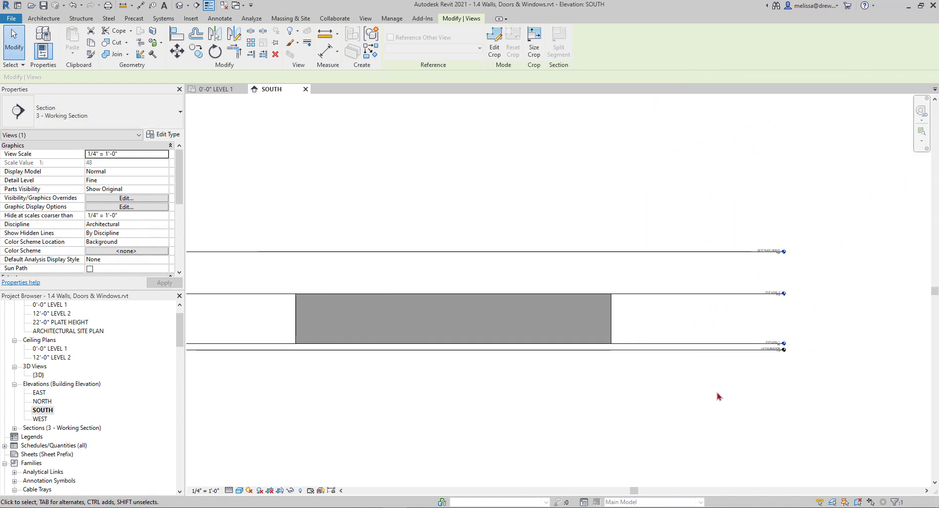
scroll(584, 380, up, 4)
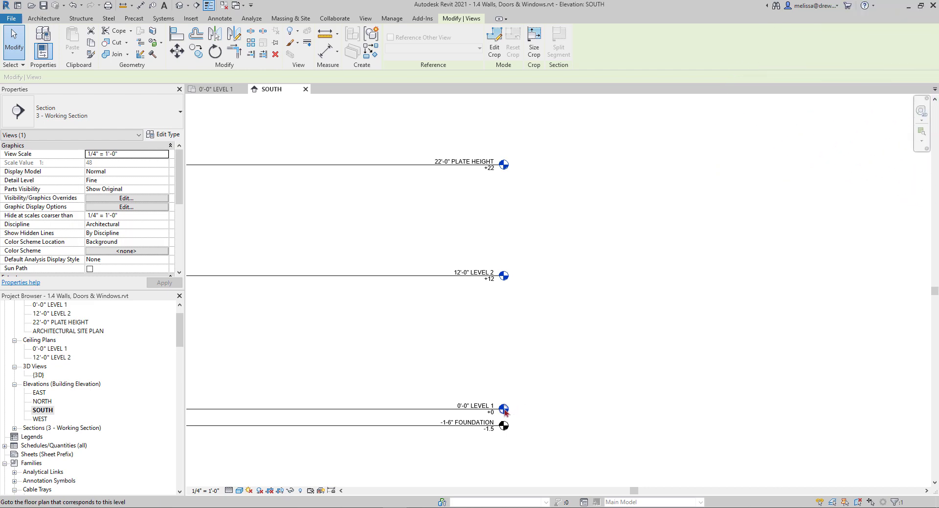
scroll(508, 410, up, 3)
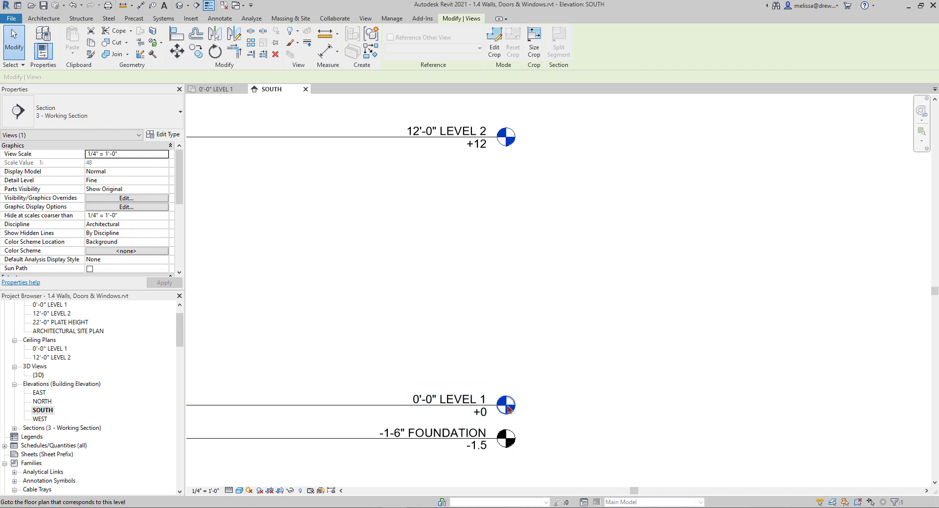
double_click(510, 409)
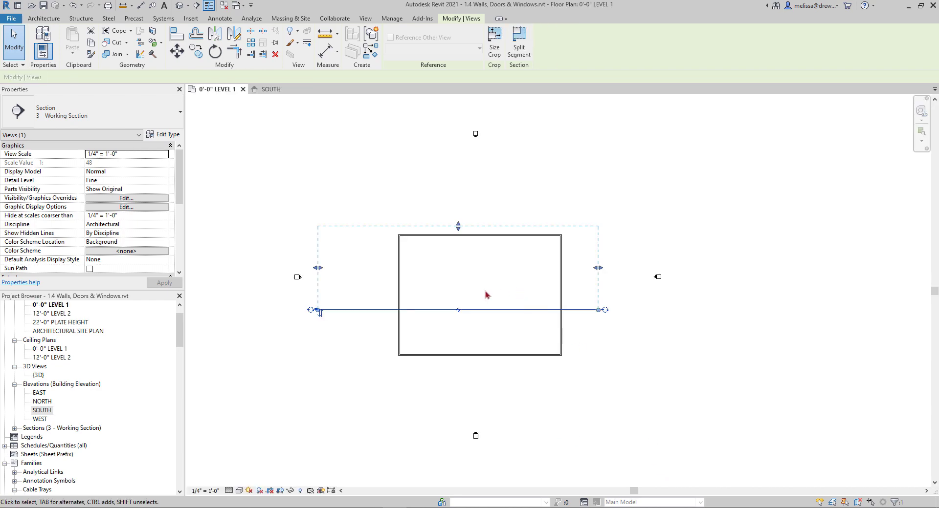
Rename Level 1 in the South elevation to 0'-0" LEVEL 1 FLOOR PLAN without renaming the corresponding views.
click(271, 90)
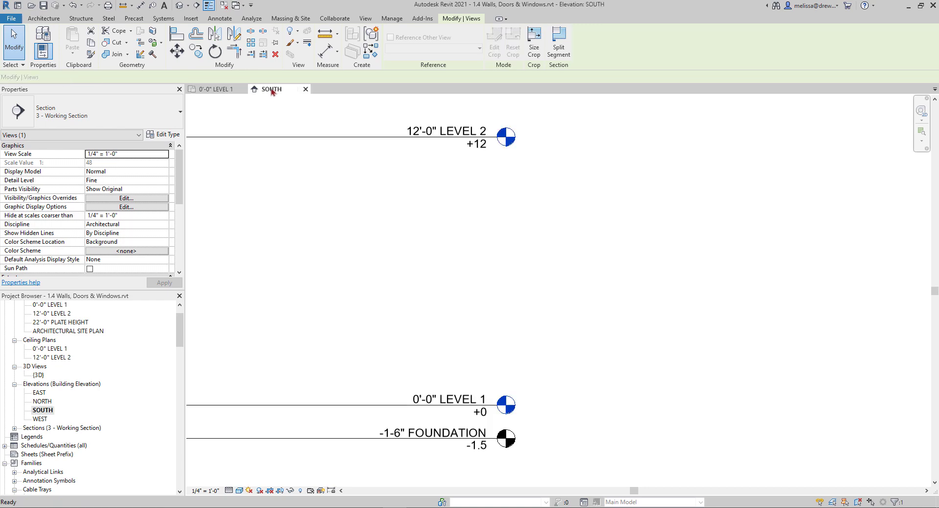
middle_drag(409, 303, 427, 289)
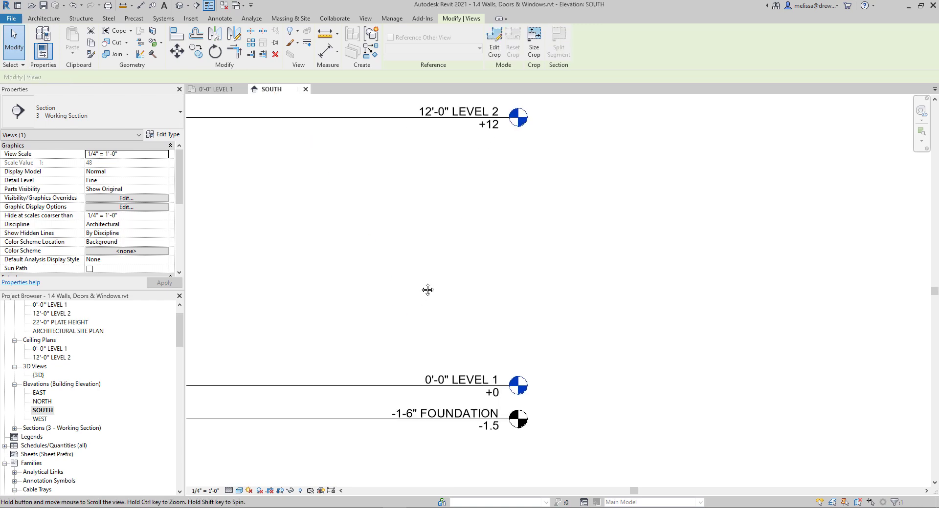
scroll(421, 283, down, 3)
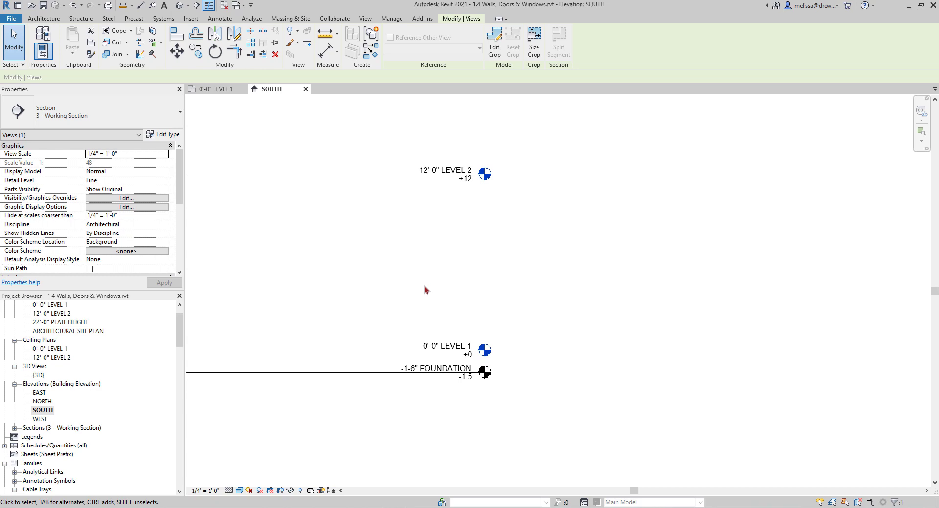
scroll(448, 354, up, 3)
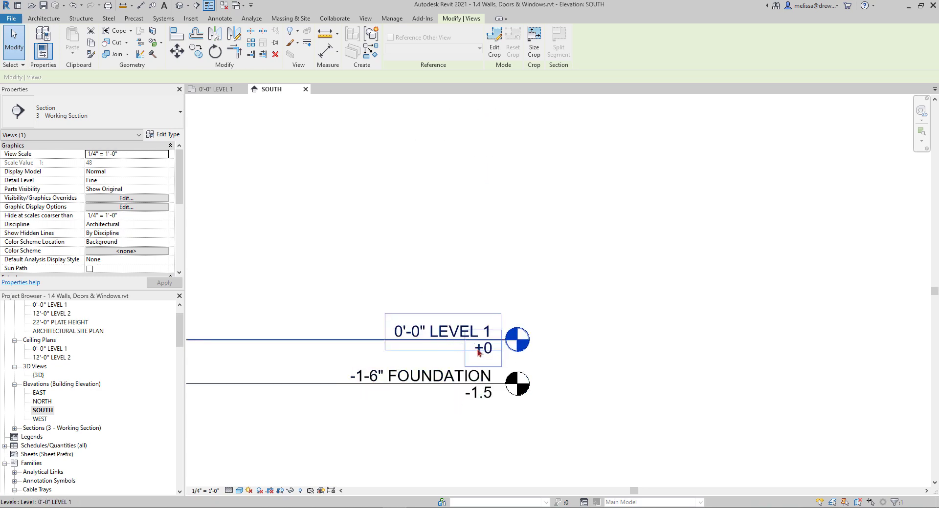
scroll(477, 348, up, 2)
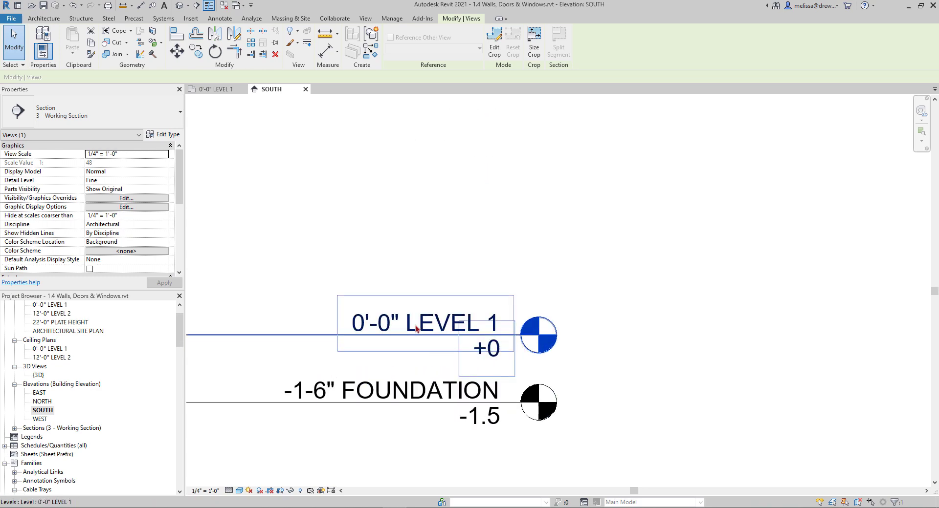
click(326, 340)
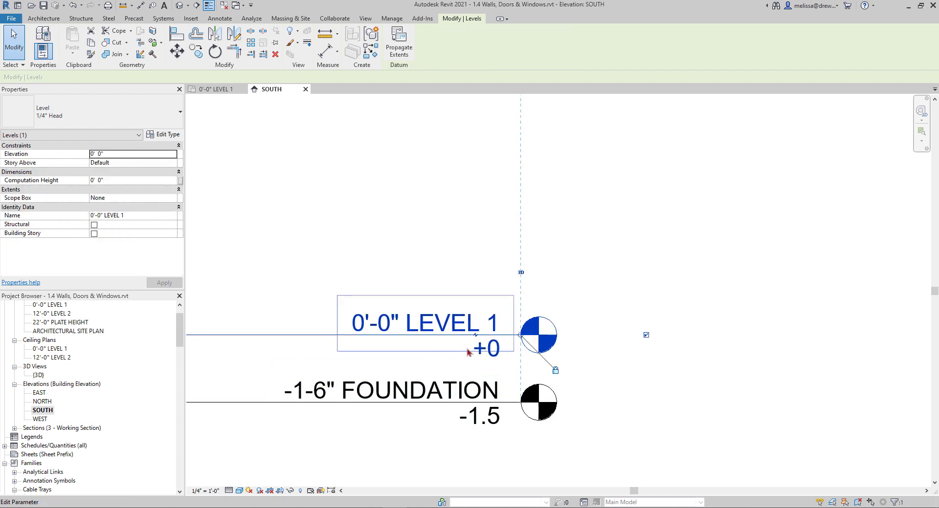
click(450, 326)
click(491, 331)
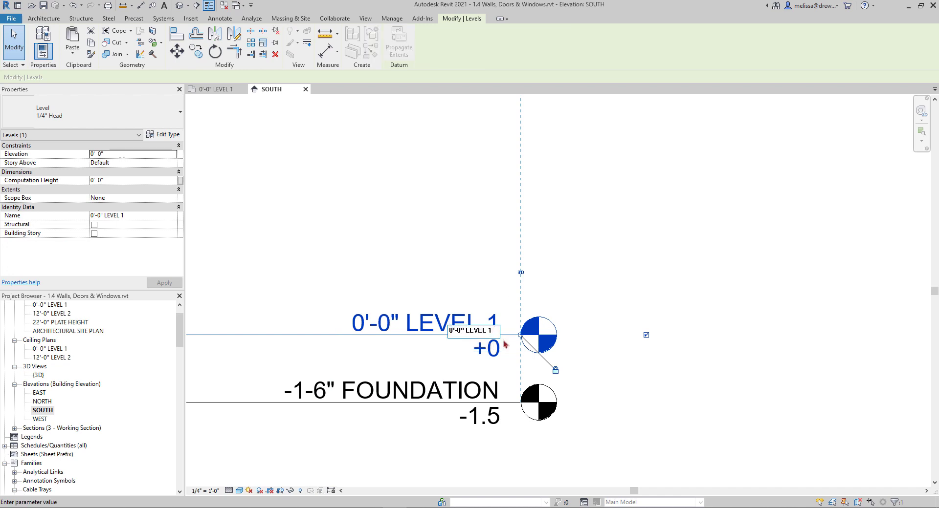
text(fl)
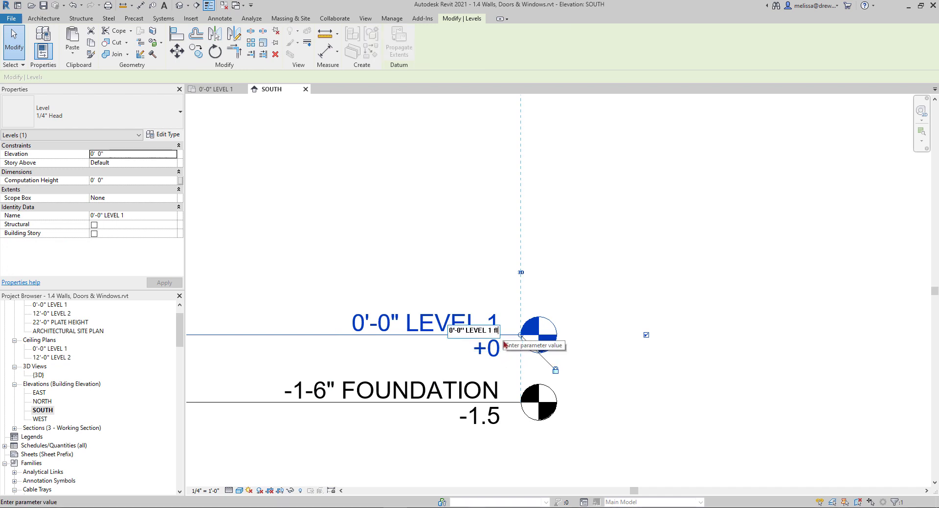
key(BackSpace)
key(BackSpace)
text(FLOOR PLAN)
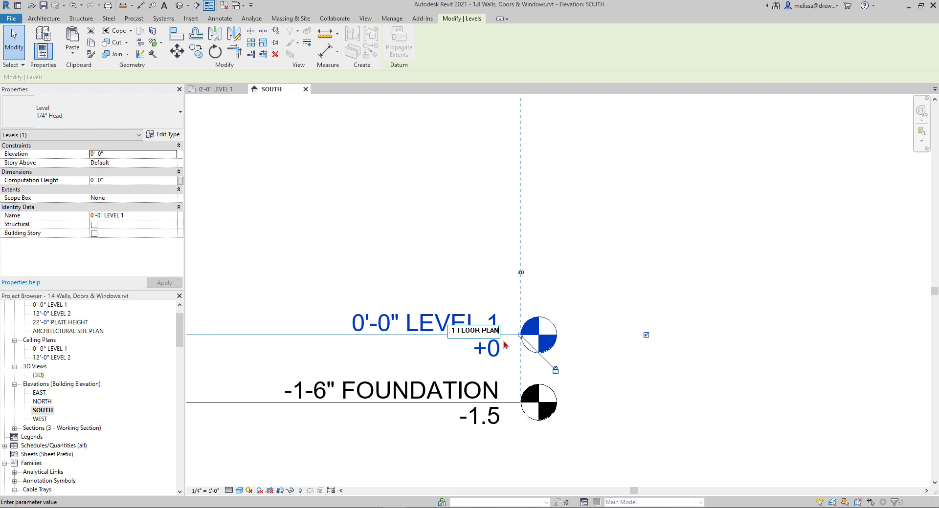
key(Return)
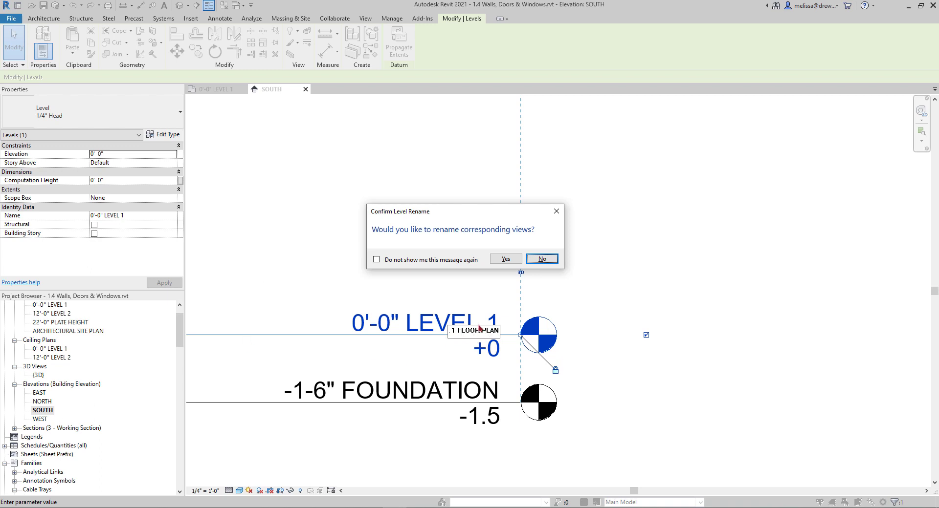
click(542, 259)
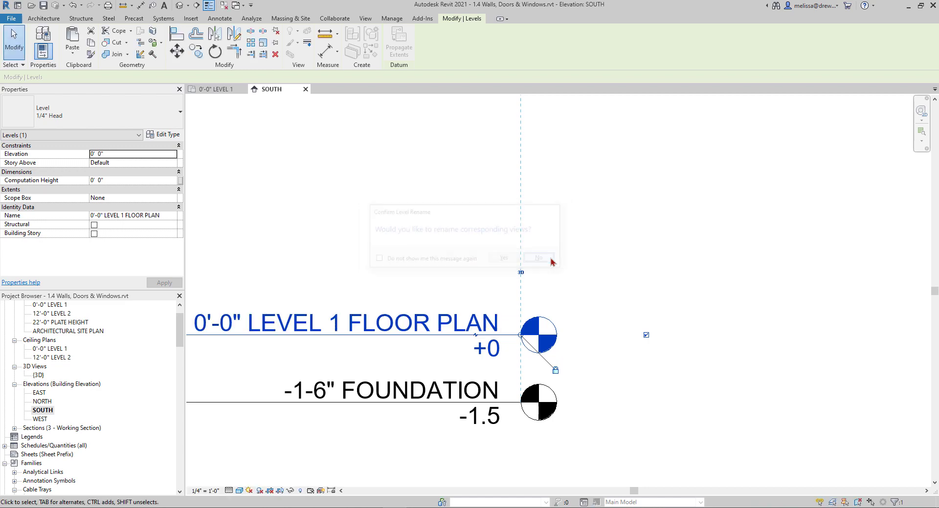
Select the Level 1 floor plan among the project's views to check its name.
click(62, 314)
scroll(58, 333, up, 1)
click(49, 331)
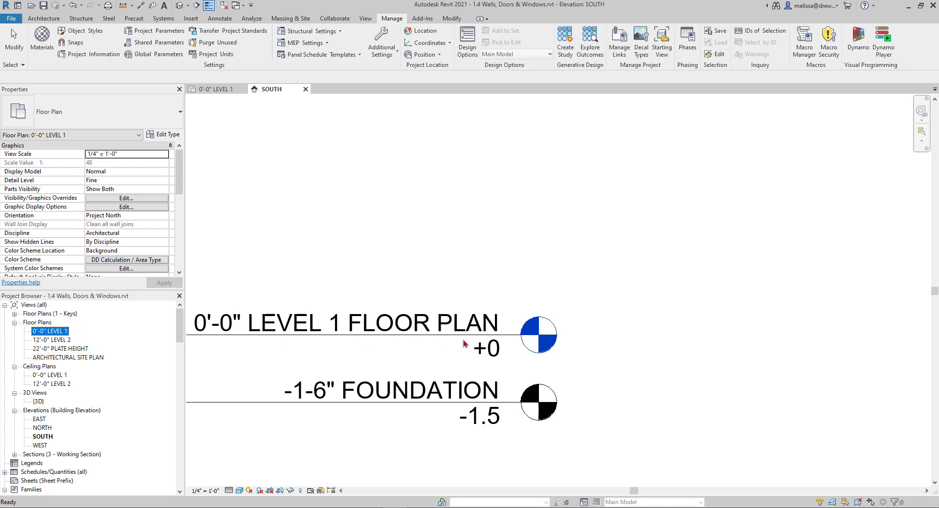
Set the elevation of the Level 1 Floor Plan level to 1 foot.
click(496, 358)
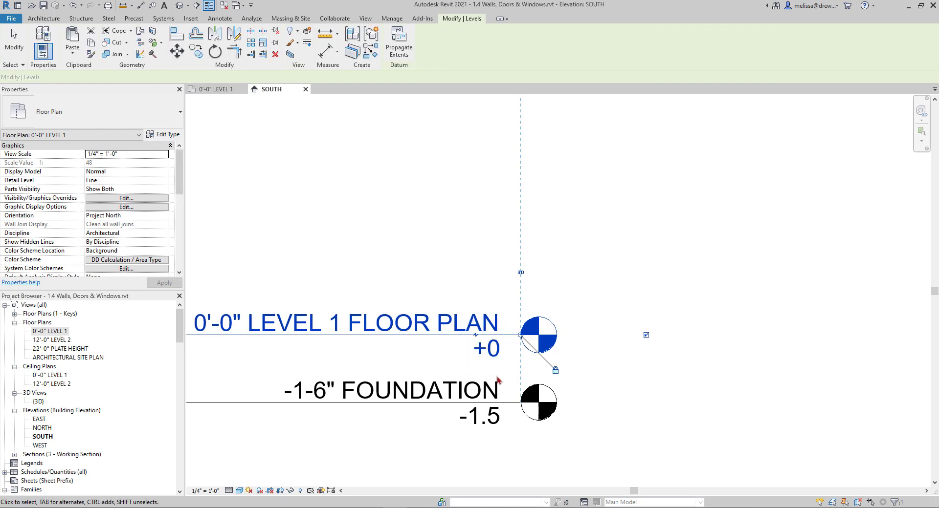
scroll(495, 357, up, 3)
click(496, 356)
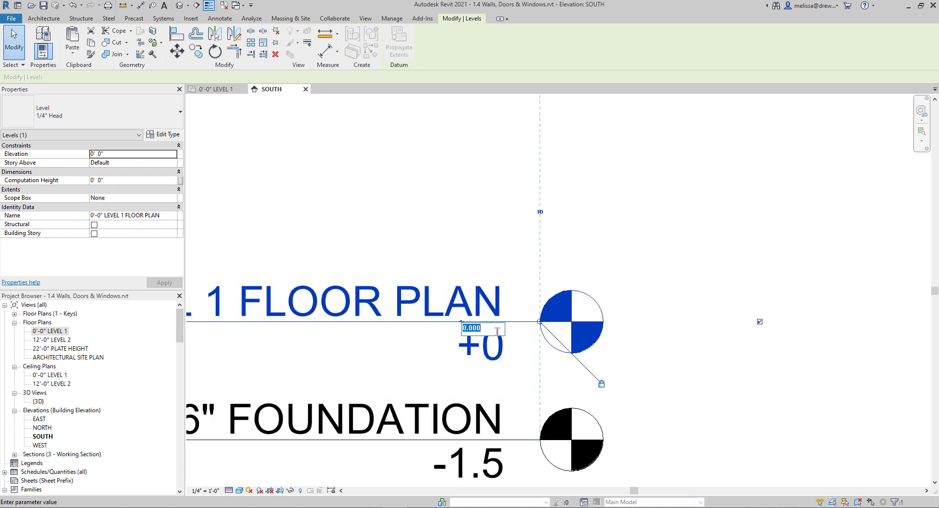
text(1)
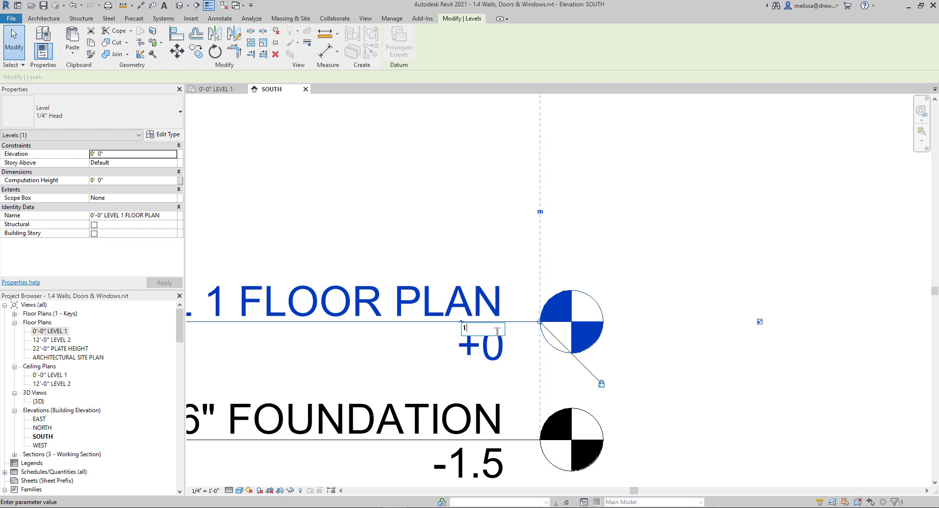
key(Return)
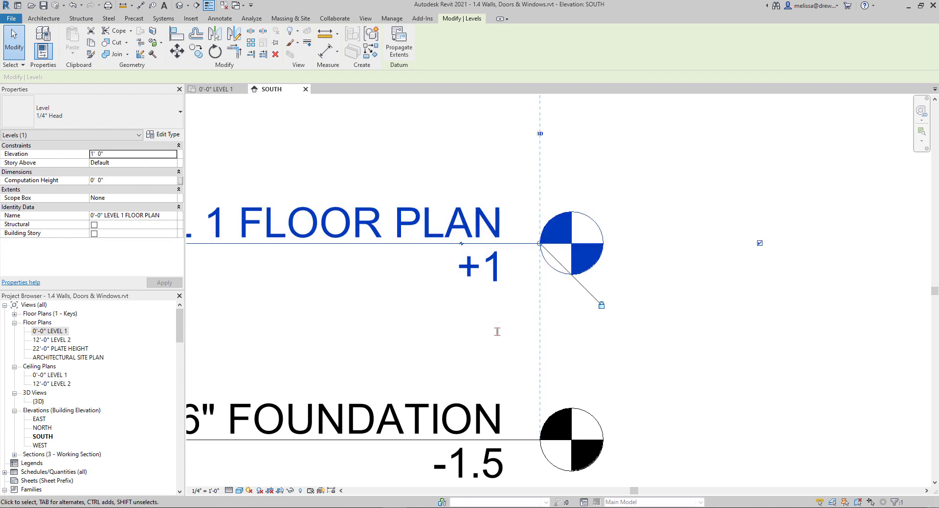
Set the elevation of the Level 1 Floor Plan level to -1 foot.
scroll(497, 331, down, 4)
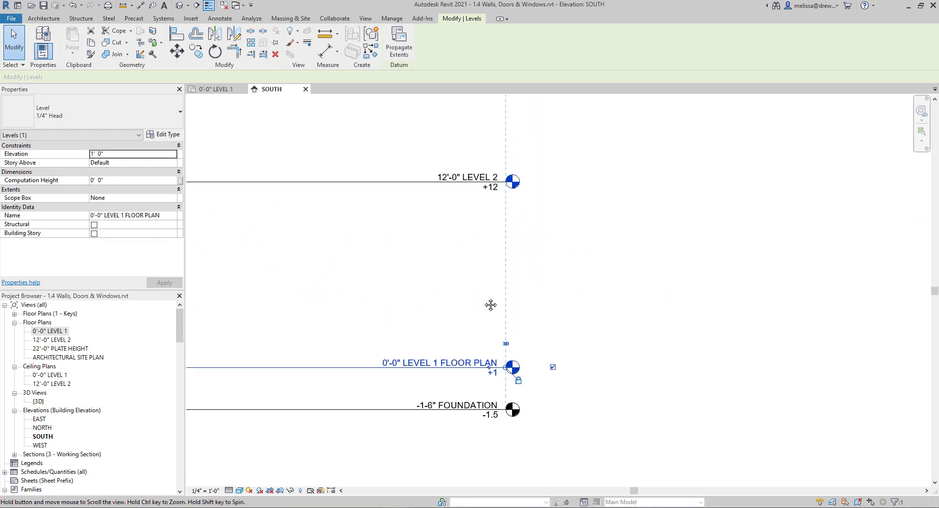
scroll(486, 377, up, 5)
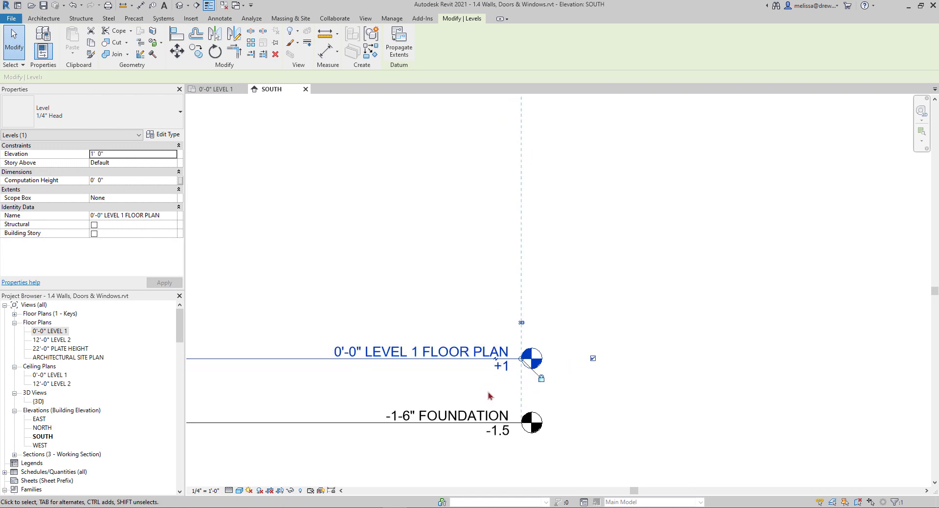
scroll(500, 335, up, 2)
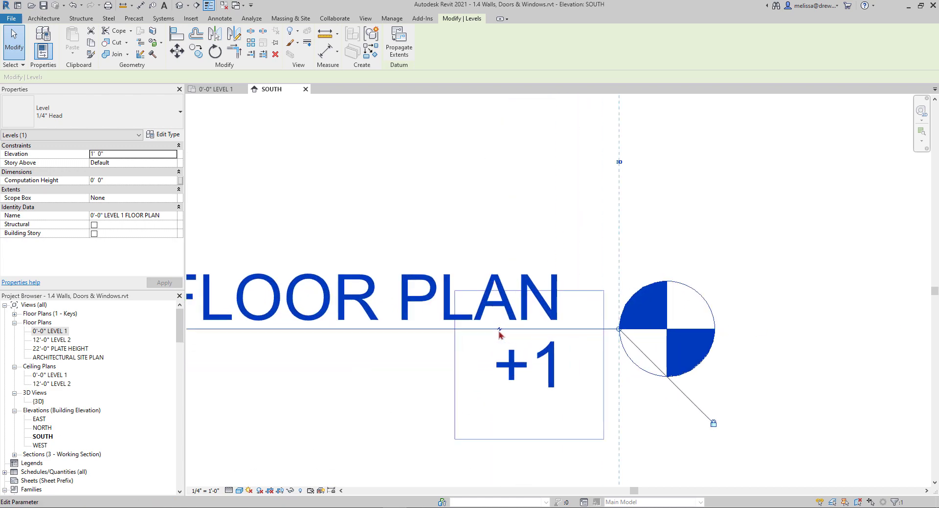
scroll(500, 331, down, 4)
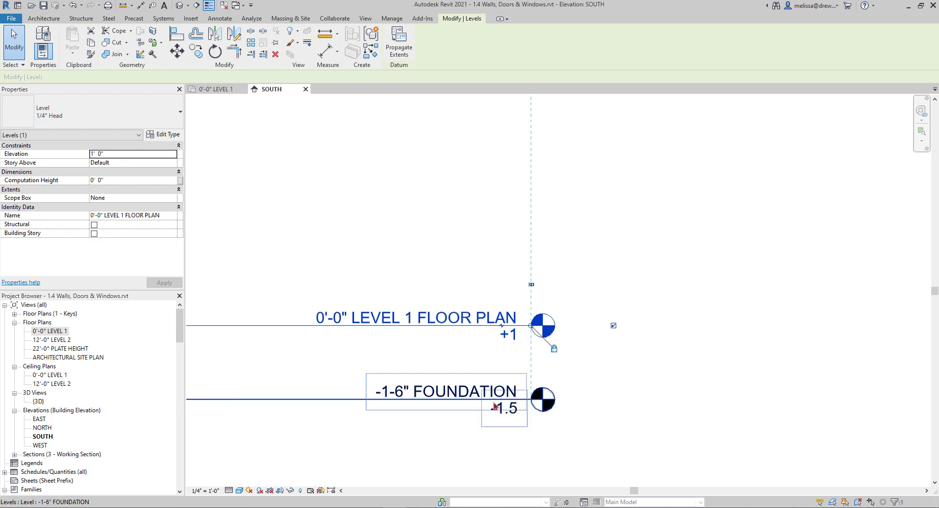
click(508, 334)
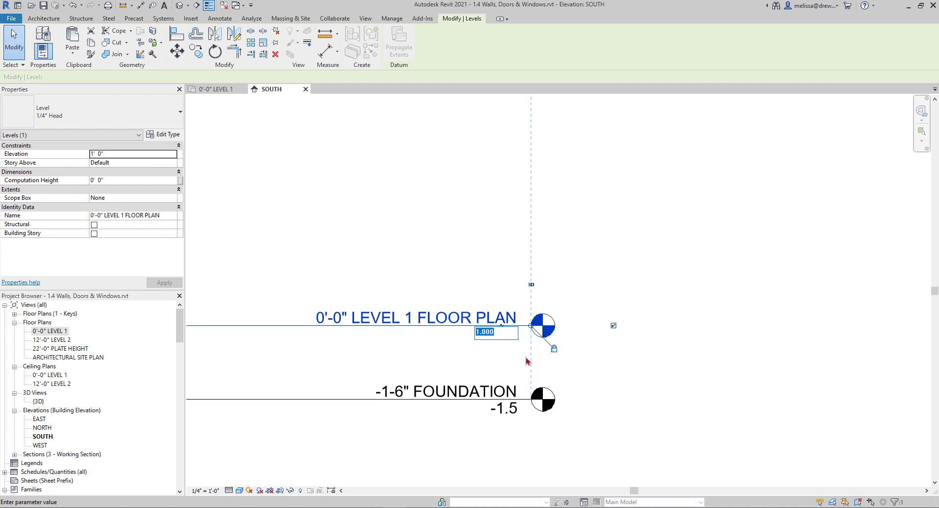
text(-1)
key(Return)
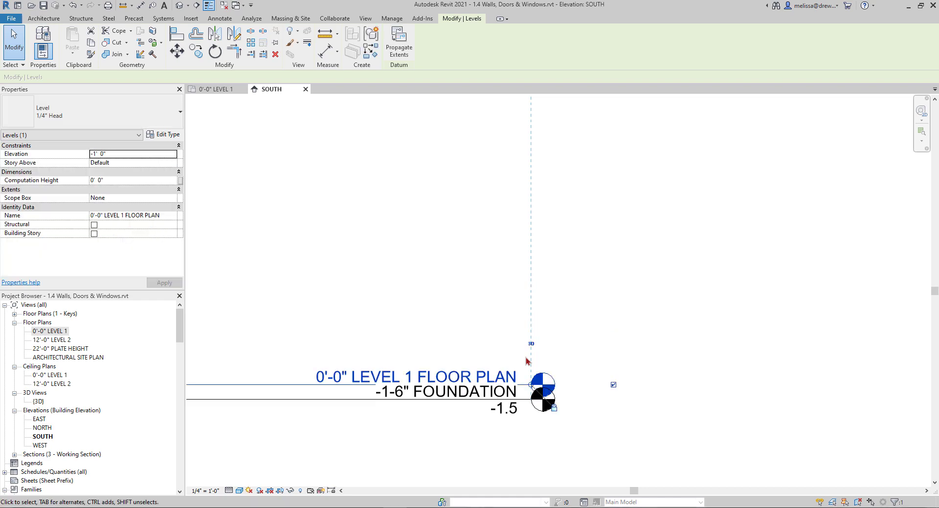
Add an elbow to the Level 1 Floor Plan level line and pull its bend away from the level head, beyond the name text.
scroll(476, 390, up, 3)
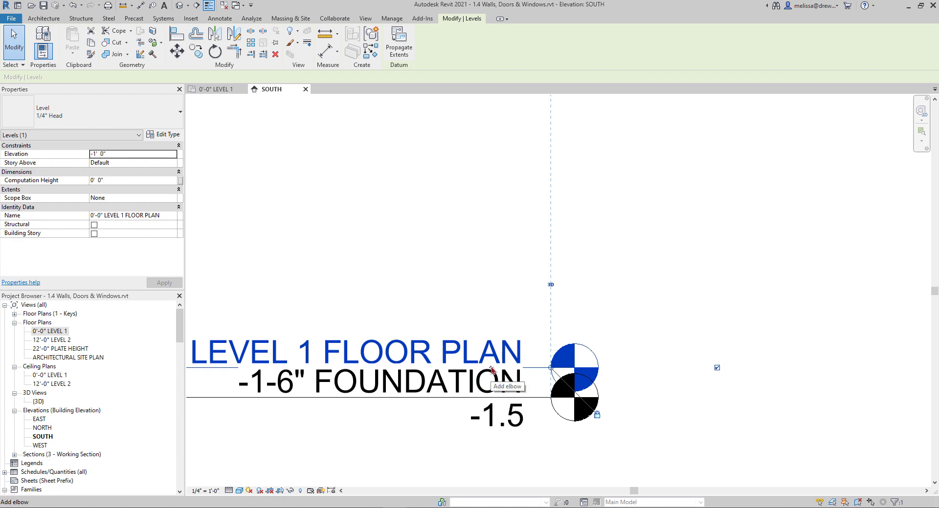
scroll(492, 377, down, 3)
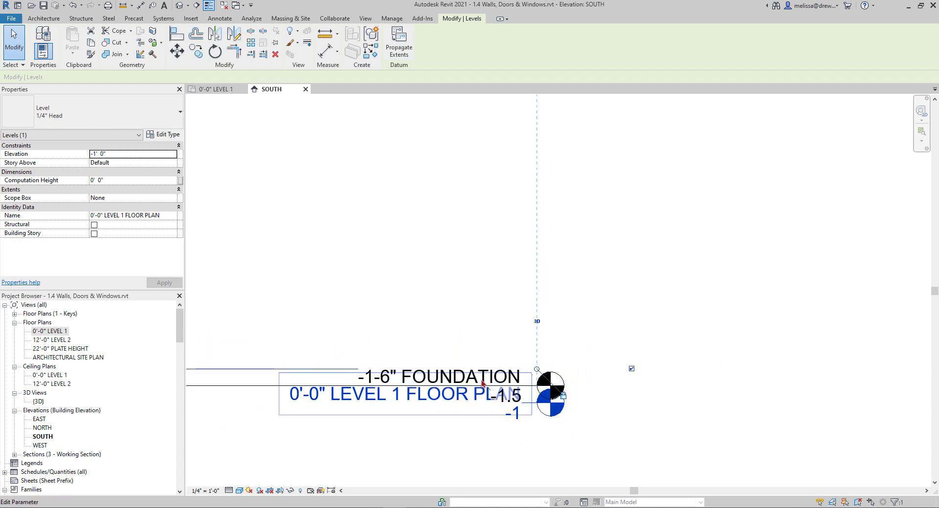
drag(473, 375, 243, 369)
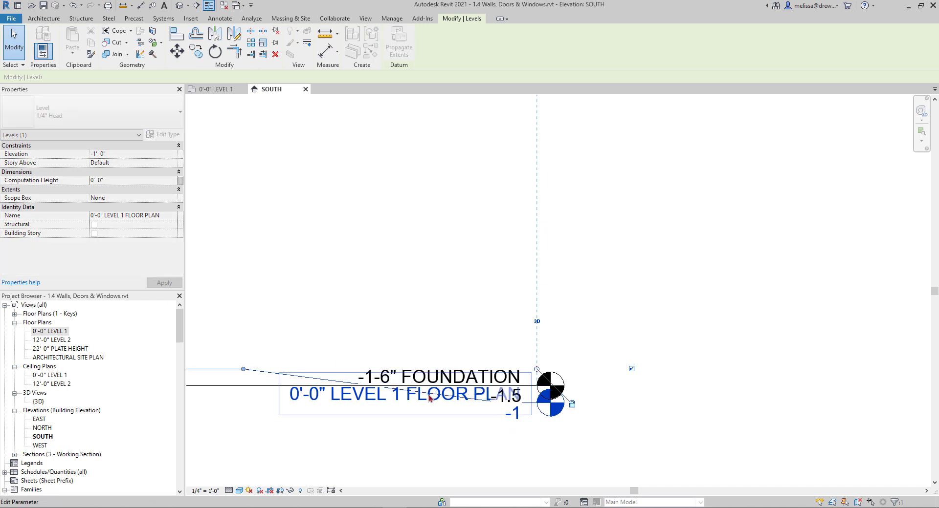
click(496, 410)
key(Return)
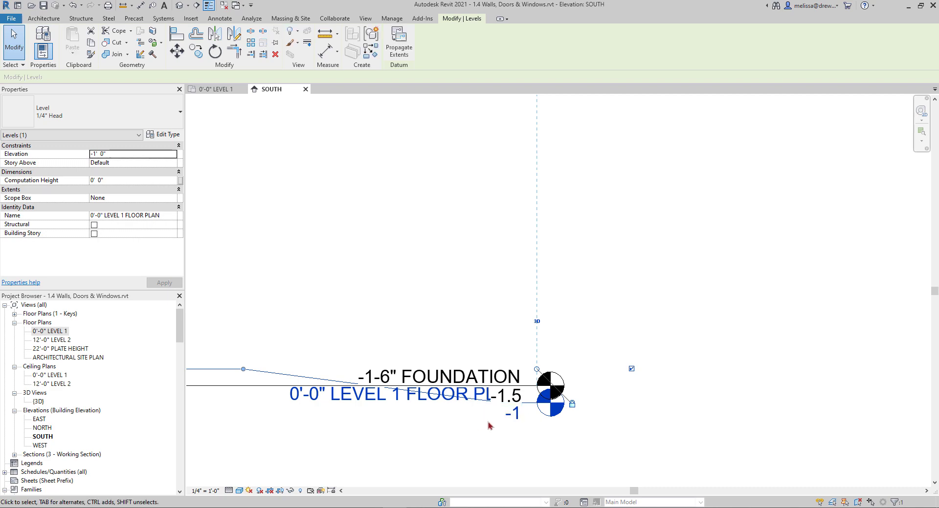
Raise the elbow of the Level 1 Floor Plan line so its head and name sit above the Foundation level head.
scroll(501, 405, up, 4)
drag(507, 396, 273, 339)
scroll(444, 373, down, 4)
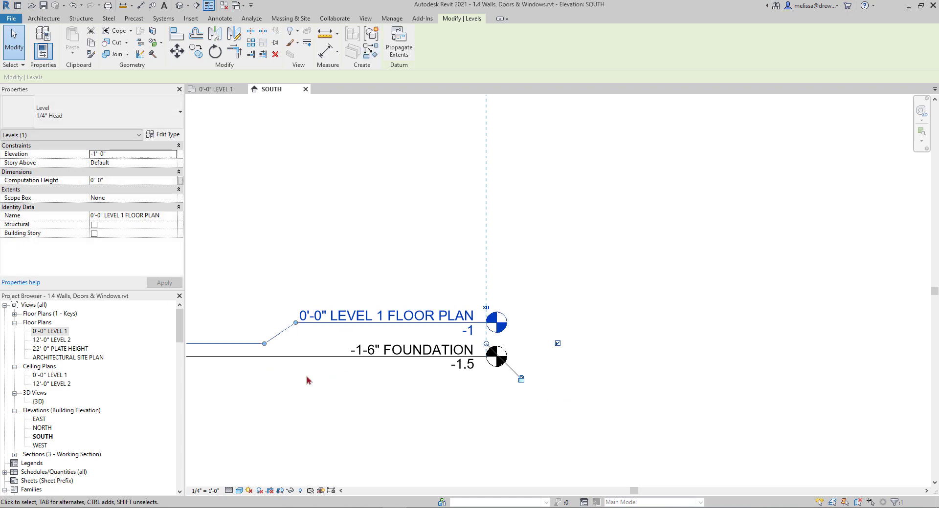
scroll(306, 379, down, 1)
middle_drag(318, 385, 470, 393)
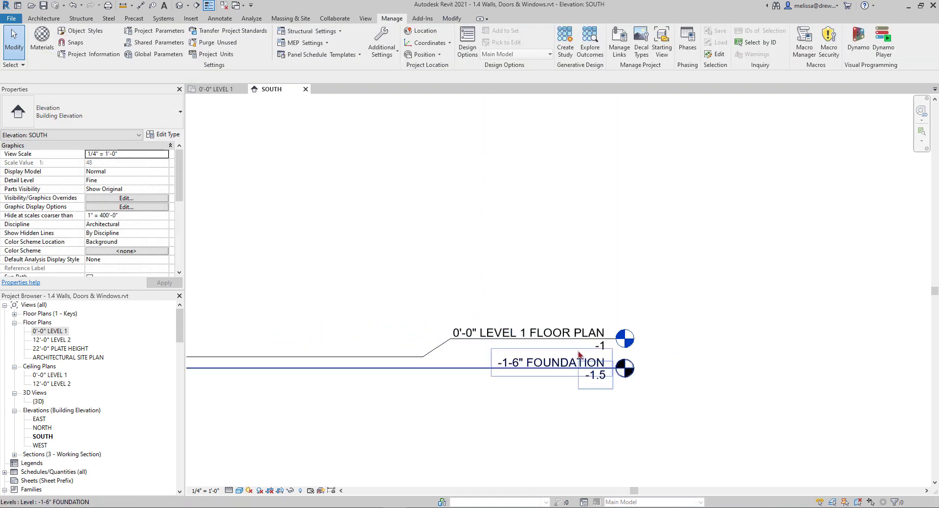
middle_drag(569, 417, 541, 419)
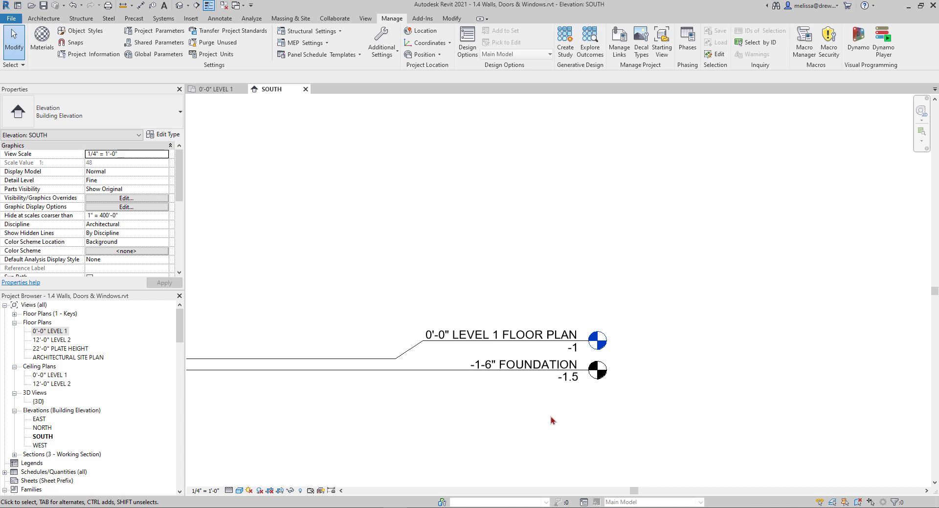
middle_drag(528, 427, 455, 430)
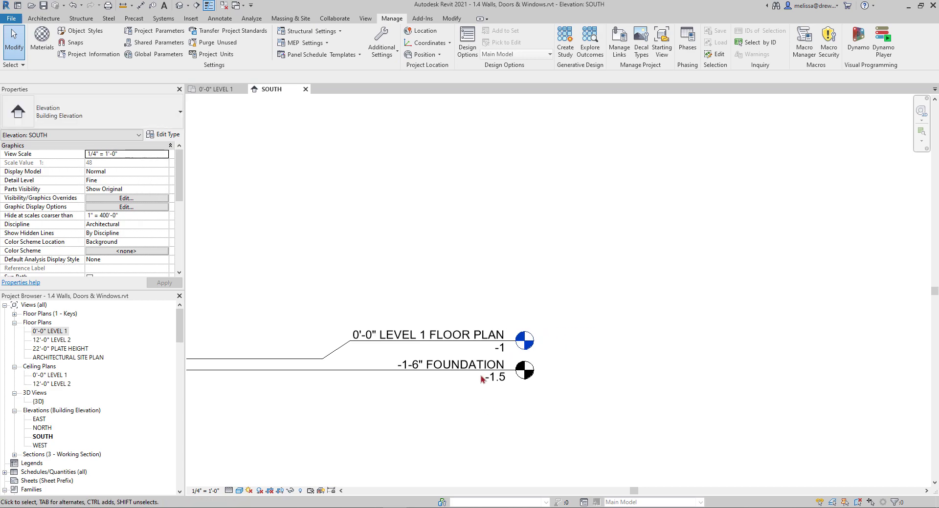
scroll(485, 337, down, 4)
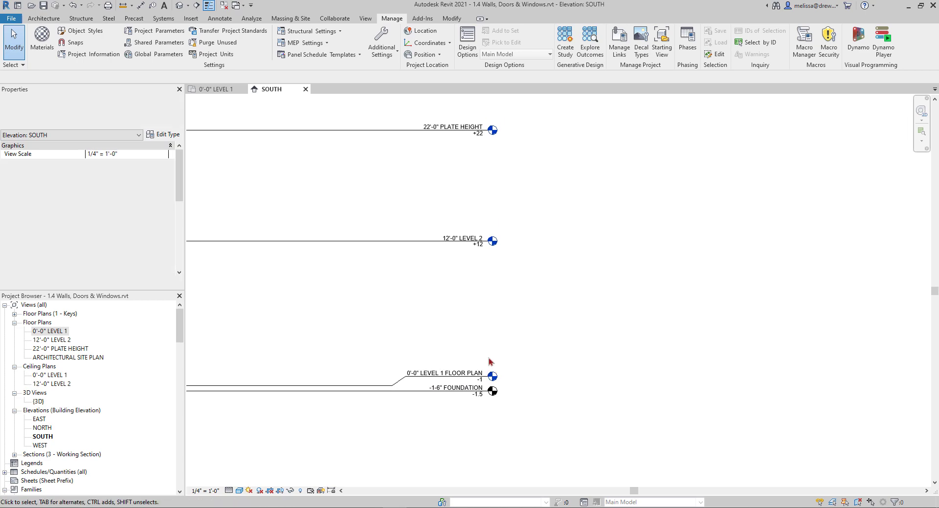
Select 12'-0" Level 2 and pull its locked head end closer to the wall, moving all aligned levels together.
click(460, 243)
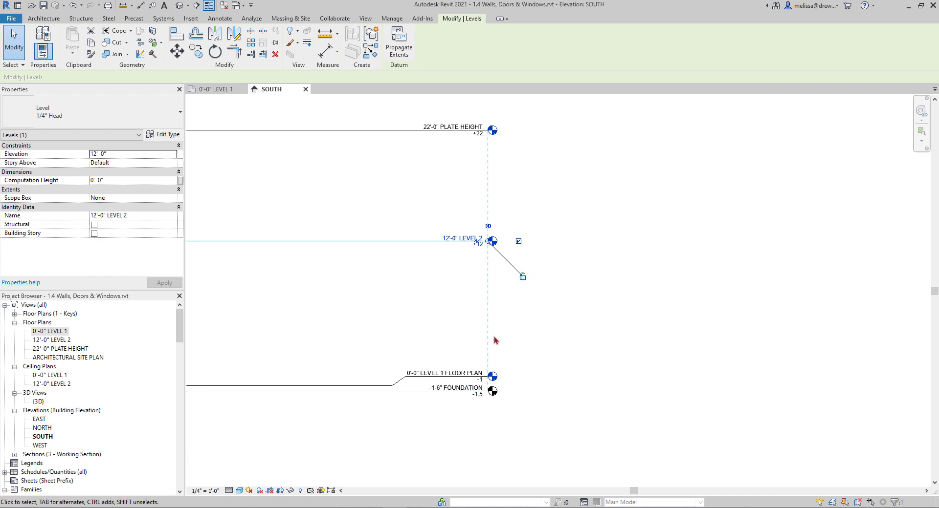
scroll(491, 242, up, 4)
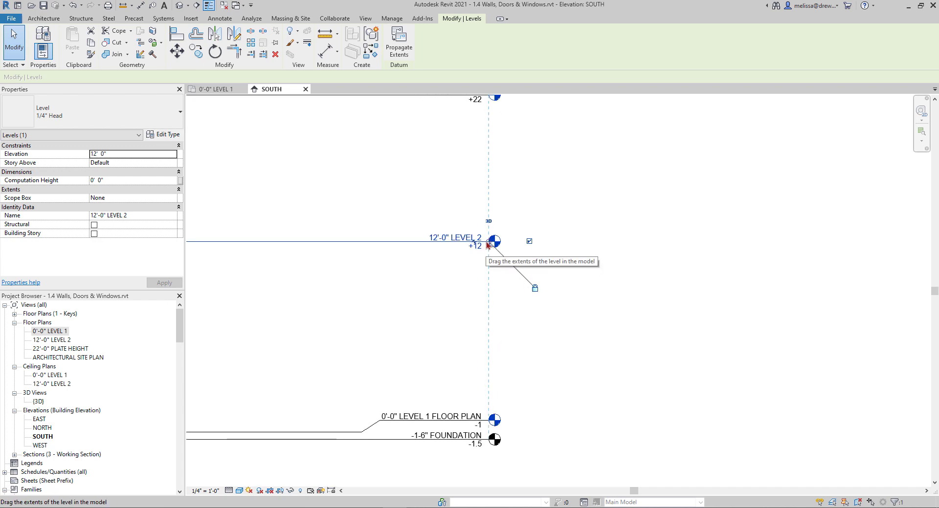
scroll(493, 248, up, 2)
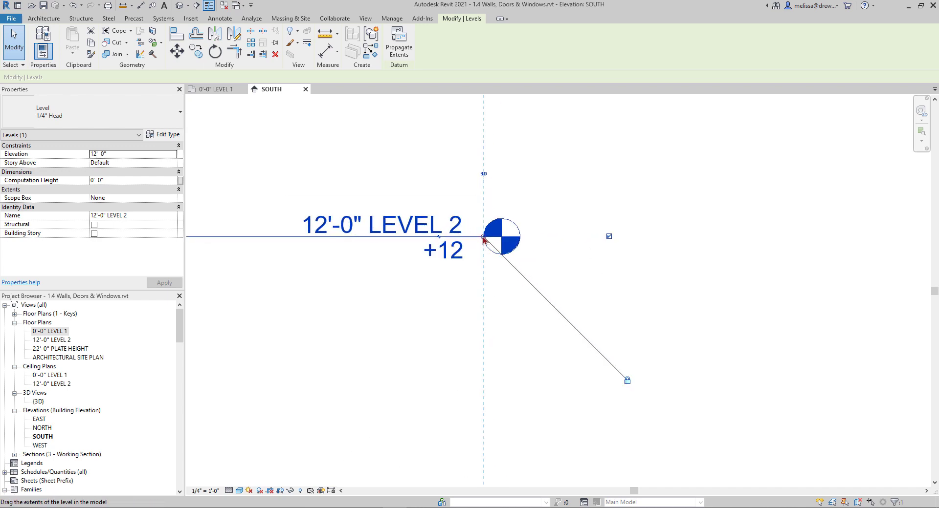
scroll(485, 240, up, 2)
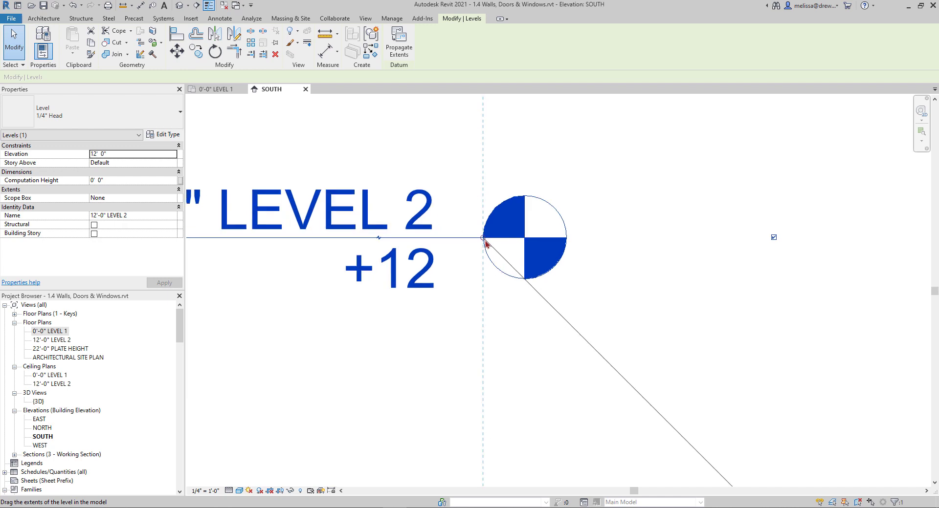
scroll(485, 240, down, 5)
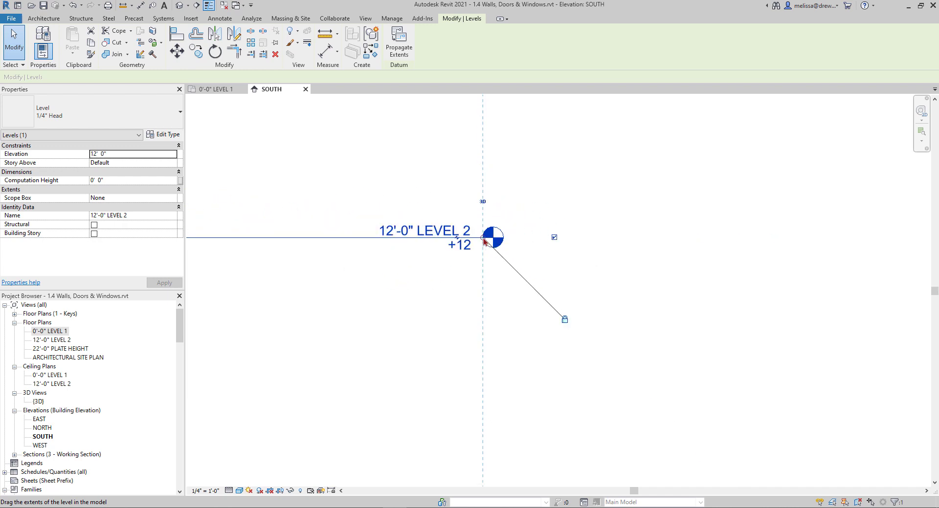
mouse_move(484, 240)
mouse_down()
mouse_move(325, 241)
mouse_move(586, 259)
mouse_move(486, 248)
mouse_up()
scroll(486, 248, down, 4)
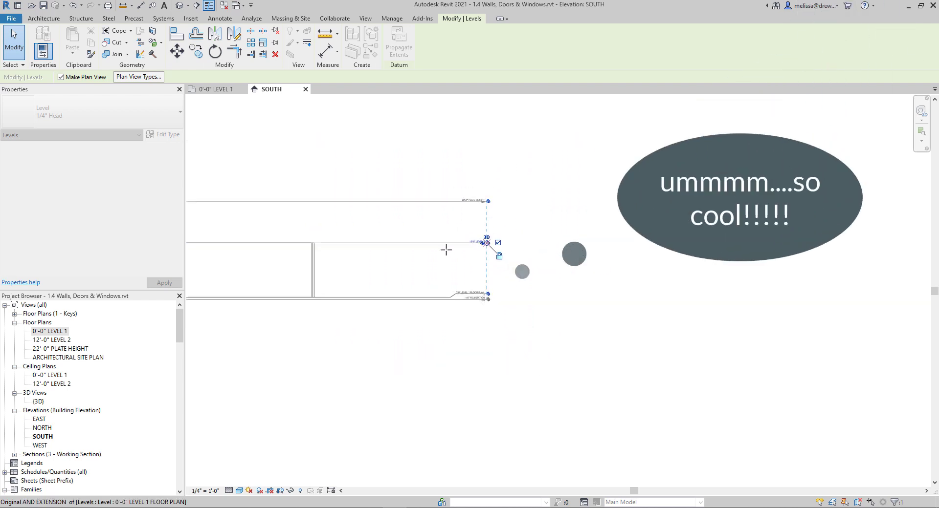
drag(355, 241, 354, 242)
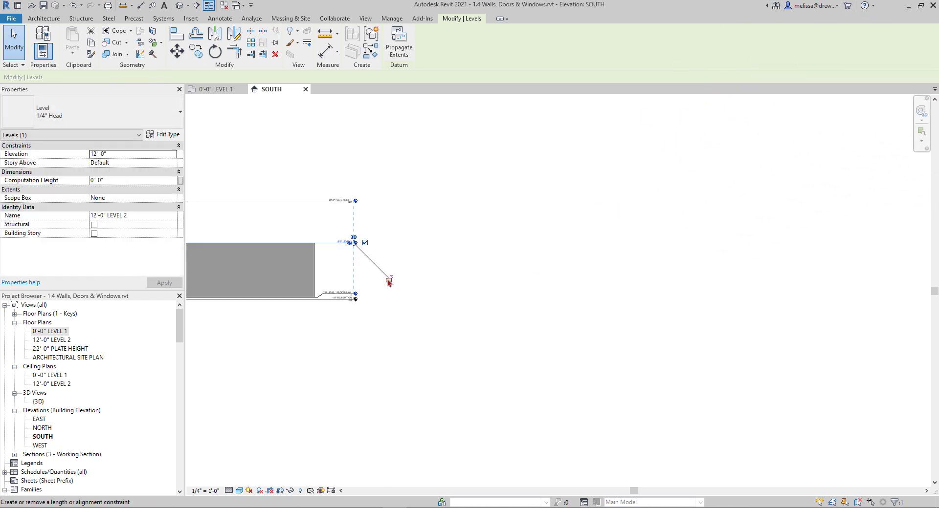
Unlock and extend Level 2's head end alone past the other levels, and stretch the 22'-0" Plate Height end to align with it.
scroll(352, 251, up, 1)
scroll(351, 247, up, 3)
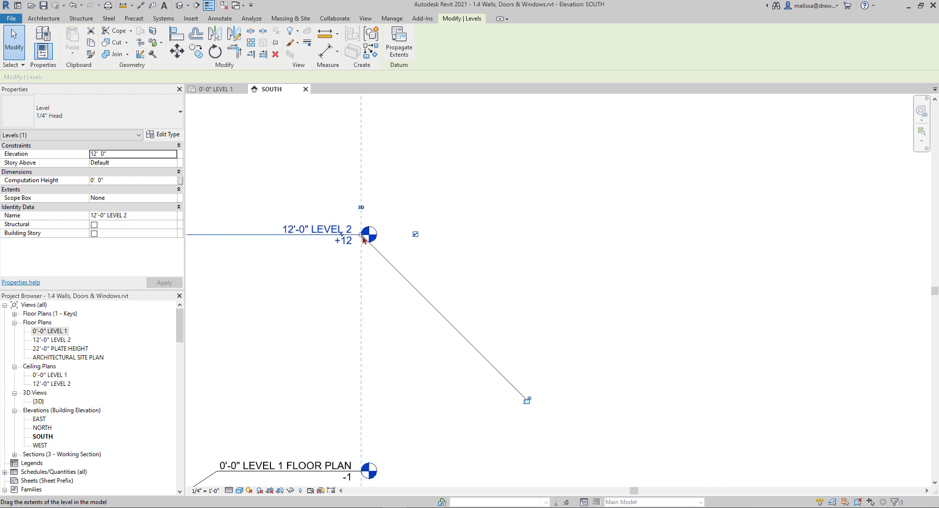
drag(361, 235, 478, 236)
scroll(455, 235, down, 4)
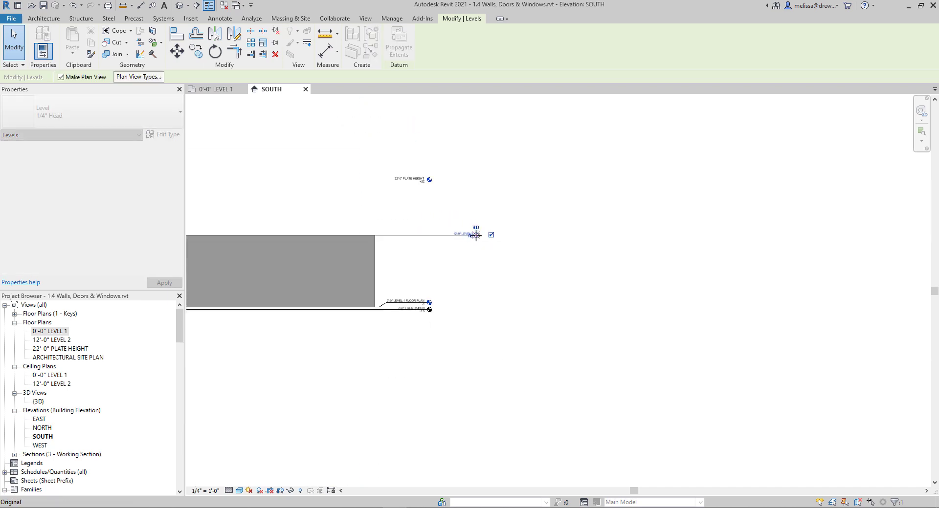
click(380, 181)
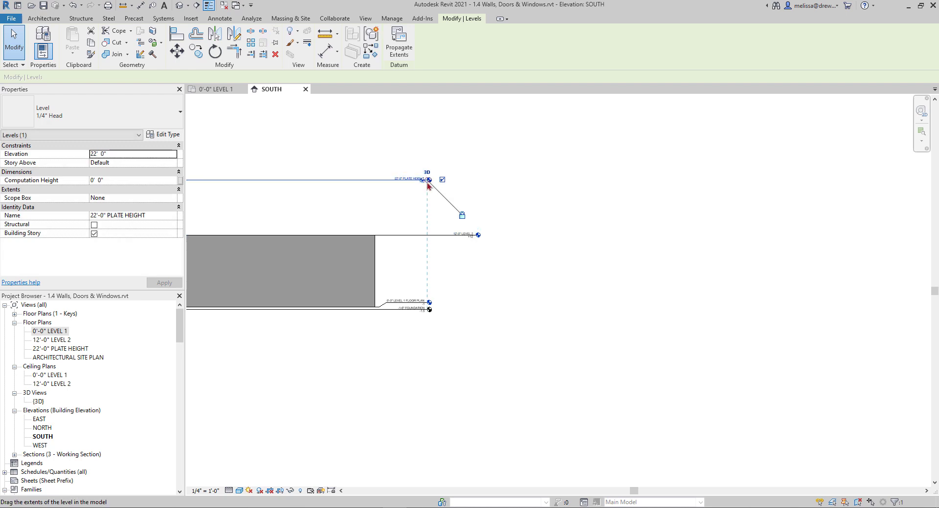
drag(428, 180, 477, 191)
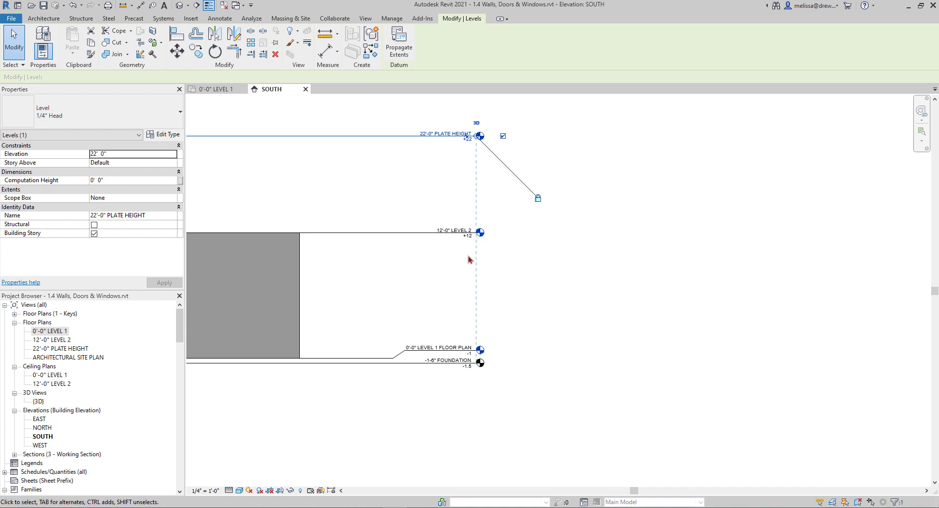
Switch the head end of Level 2 to 2D extents and back to 3D extents.
scroll(476, 247, up, 4)
click(379, 238)
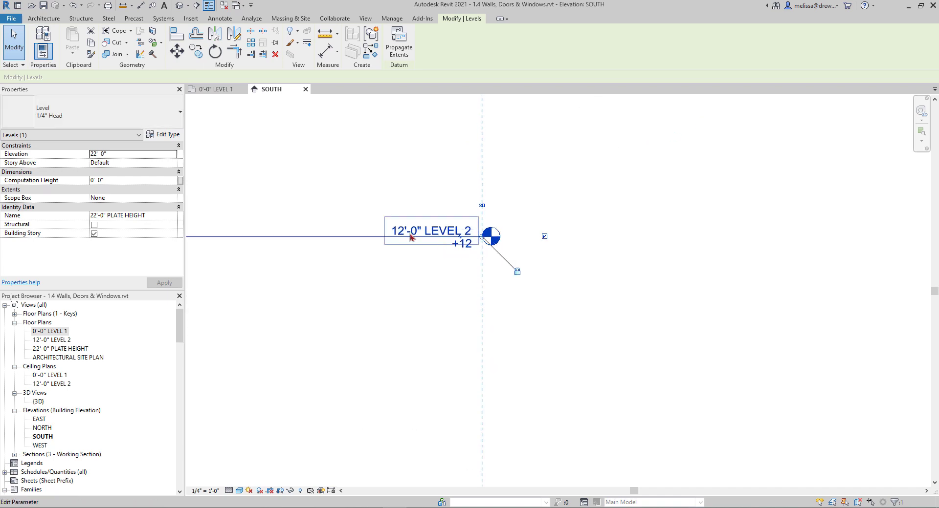
scroll(486, 215, up, 2)
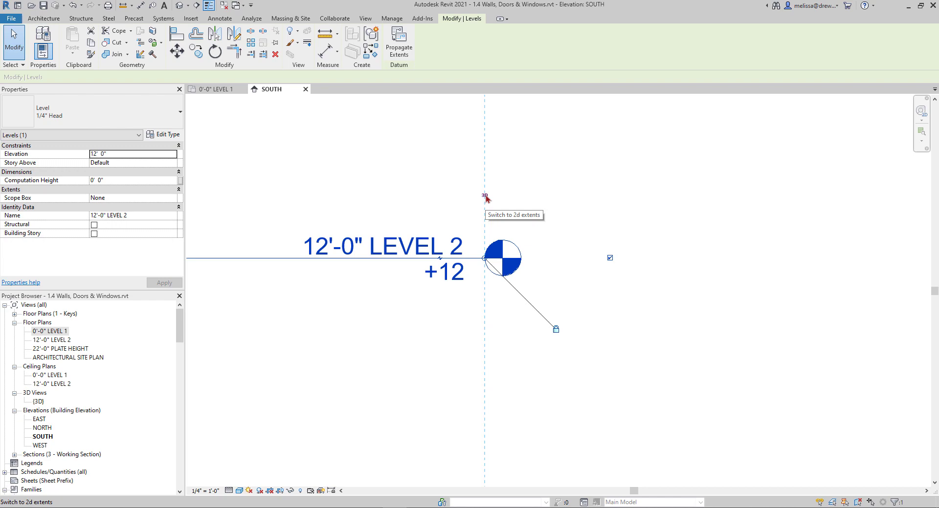
click(485, 196)
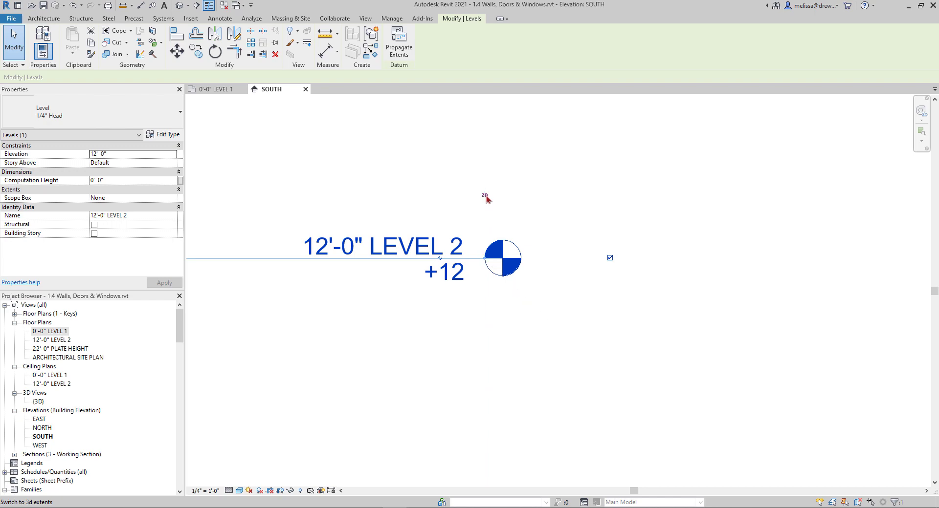
click(486, 196)
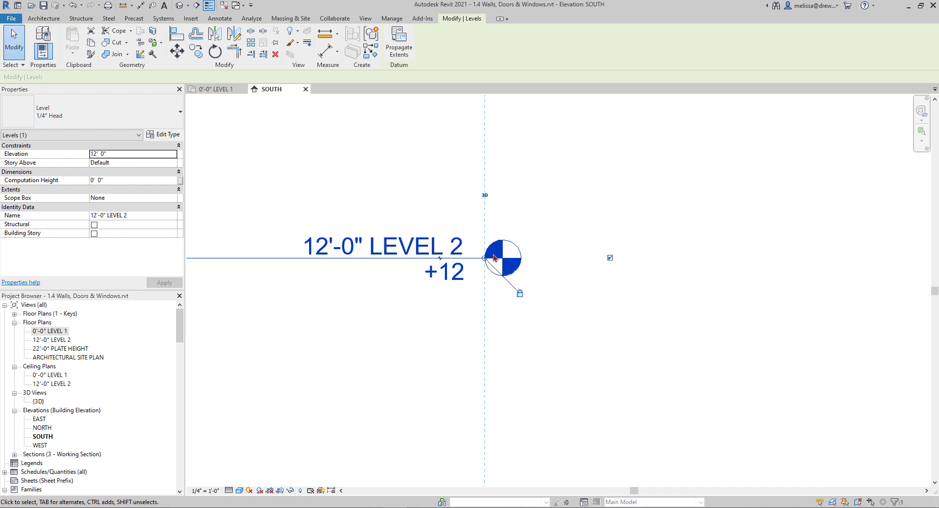
Pull the 3D head end of Level 2 toward the wall, keeping the other aligned levels locked to it.
key(l)
key(l)
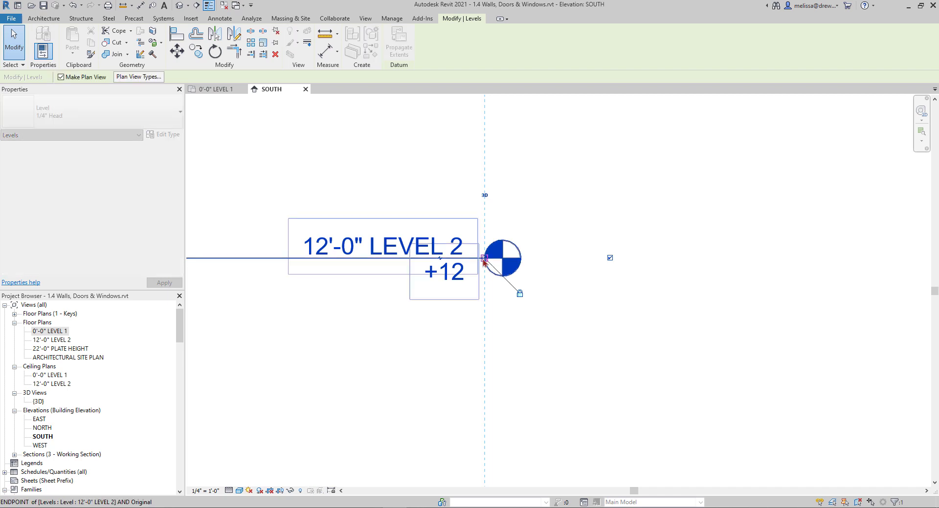
scroll(474, 258, down, 5)
drag(425, 274, 464, 258)
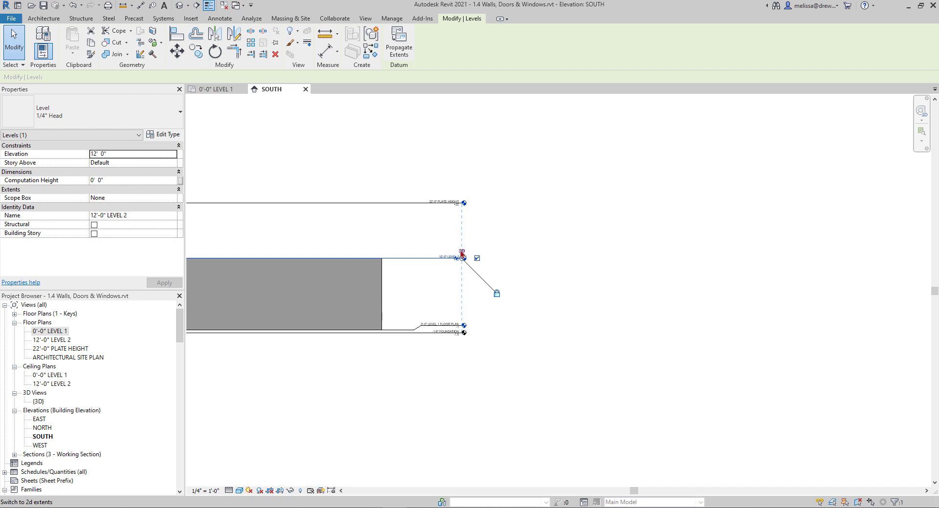
Switch the head ends of Level 1 Floor Plan, Foundation, Plate Height and Level 2 to 2D extents.
scroll(462, 253, up, 3)
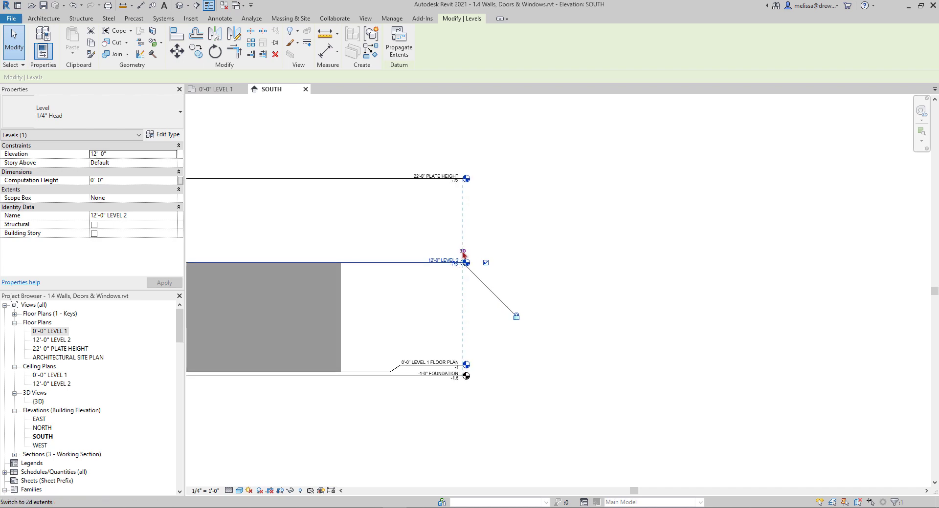
scroll(462, 253, up, 1)
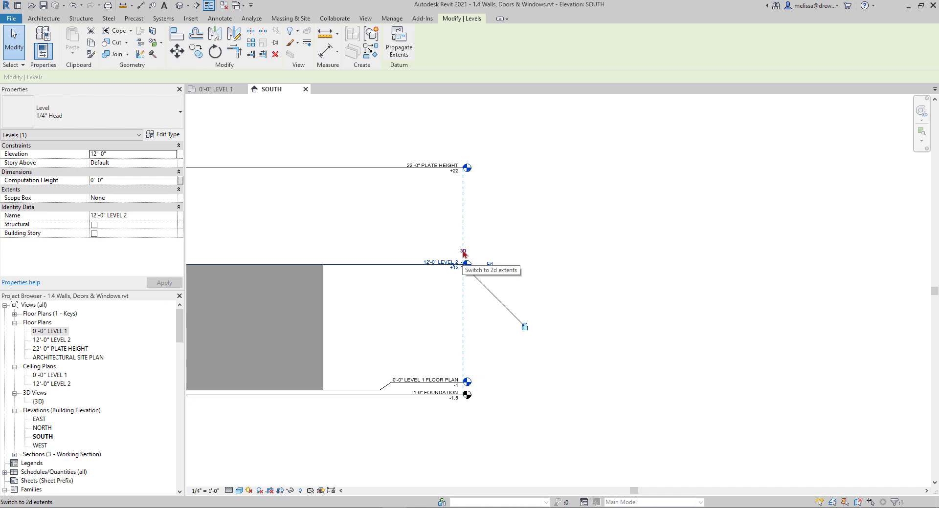
click(463, 379)
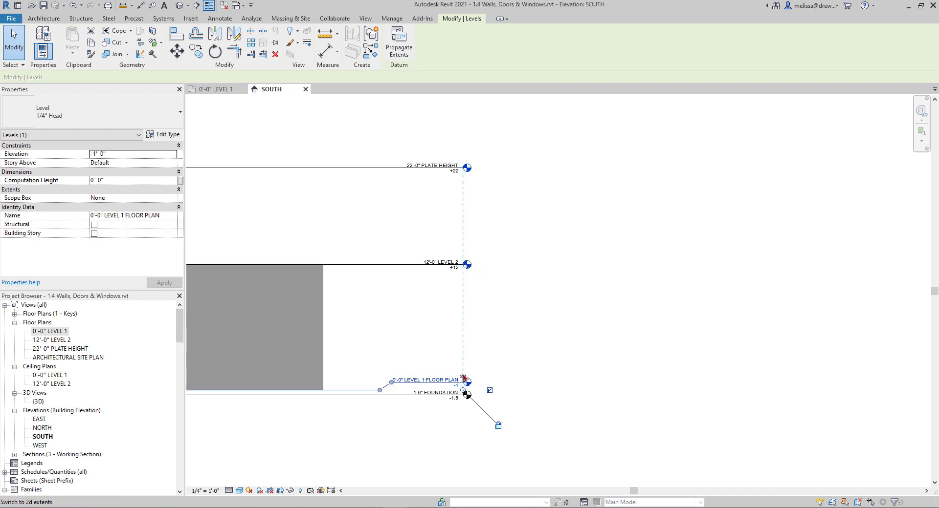
click(445, 395)
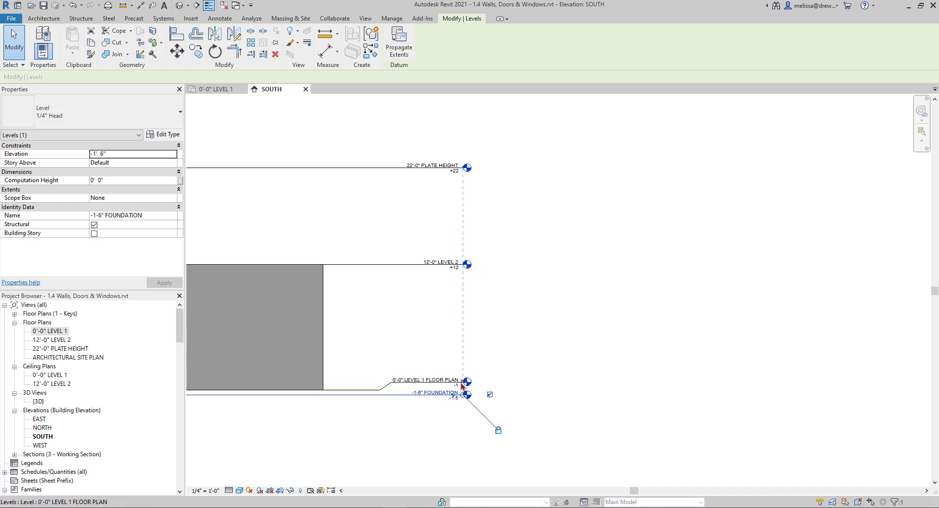
click(419, 167)
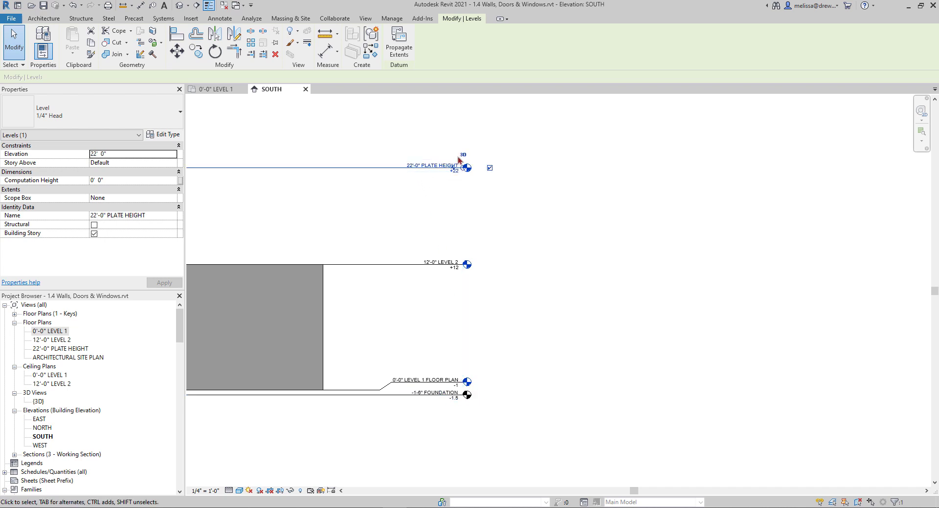
click(462, 155)
click(550, 293)
click(473, 266)
Show the level head with its name and elevation at the opposite, left end of the Level 2 line.
scroll(606, 326, down, 2)
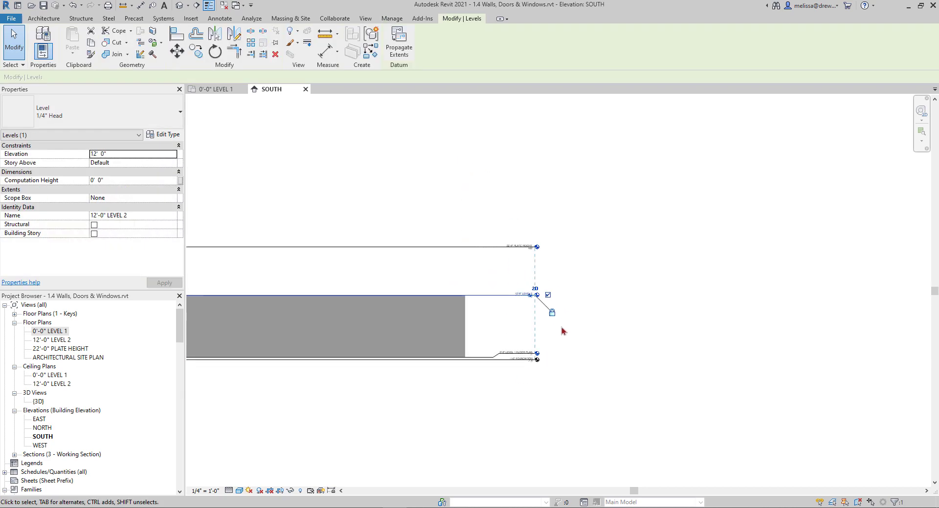
middle_drag(538, 332, 684, 349)
scroll(673, 342, down, 1)
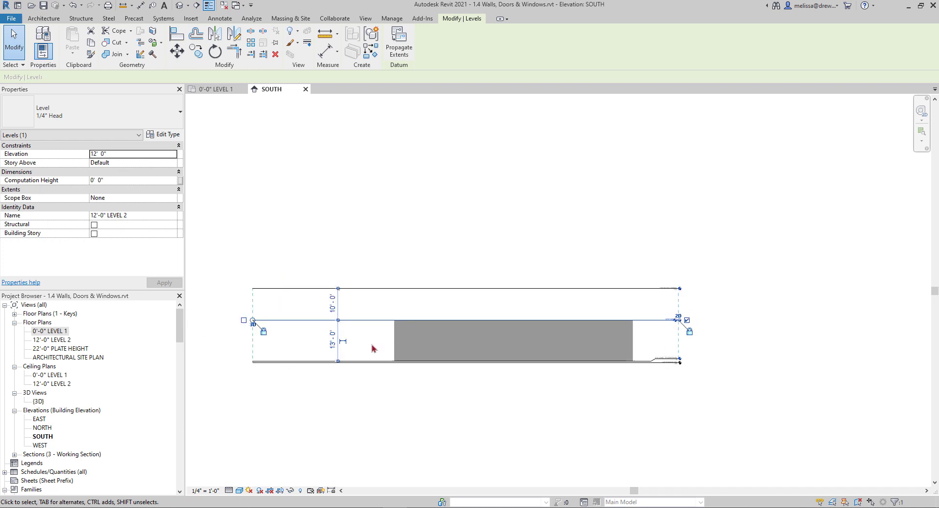
middle_drag(339, 348, 398, 347)
scroll(303, 320, up, 2)
scroll(303, 320, up, 2)
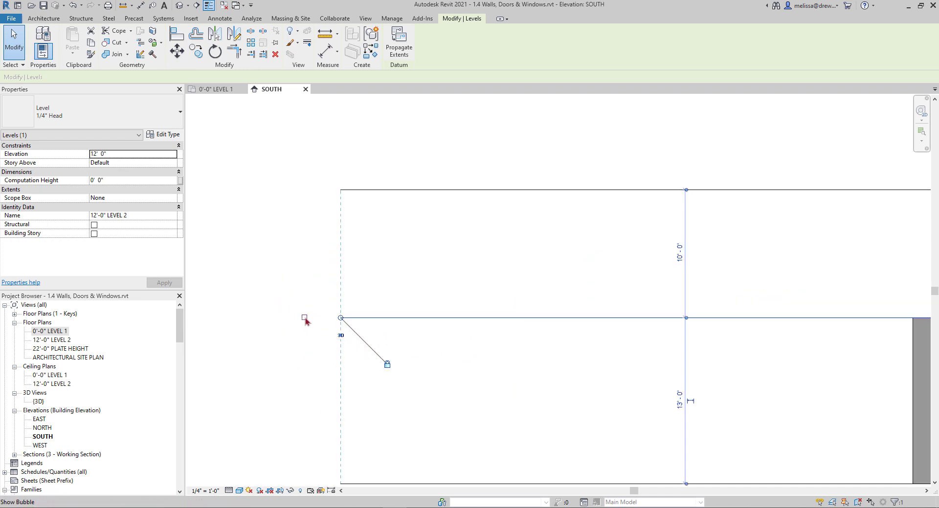
click(304, 319)
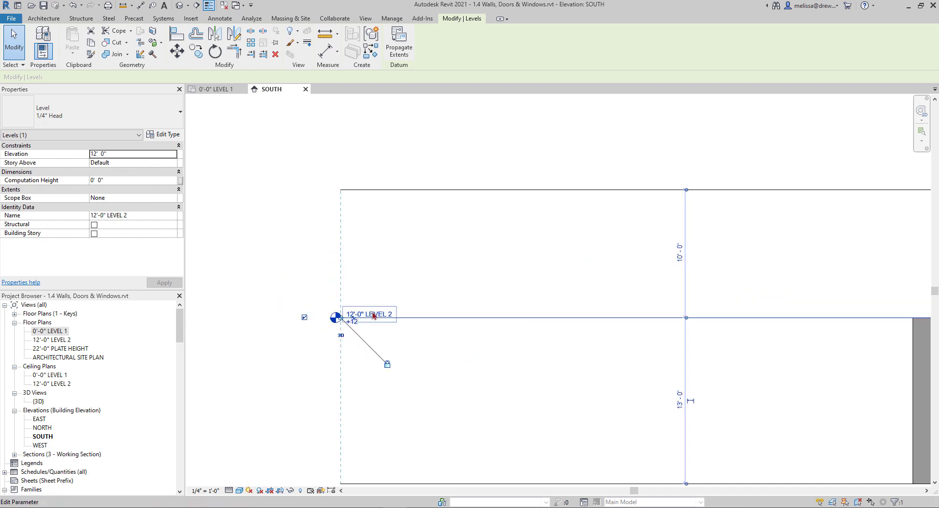
scroll(360, 328, up, 2)
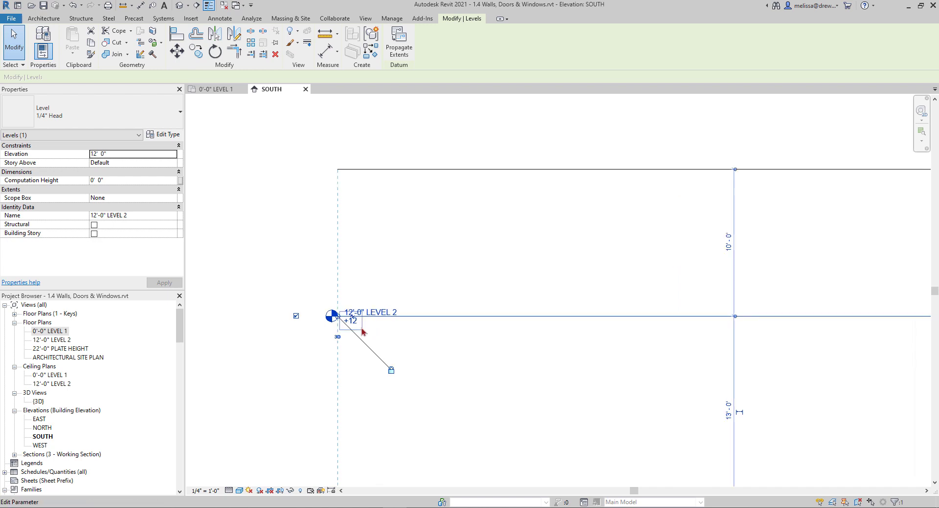
Hide the level head at the right end of the Level 2 line and deselect the level.
scroll(346, 313, down, 5)
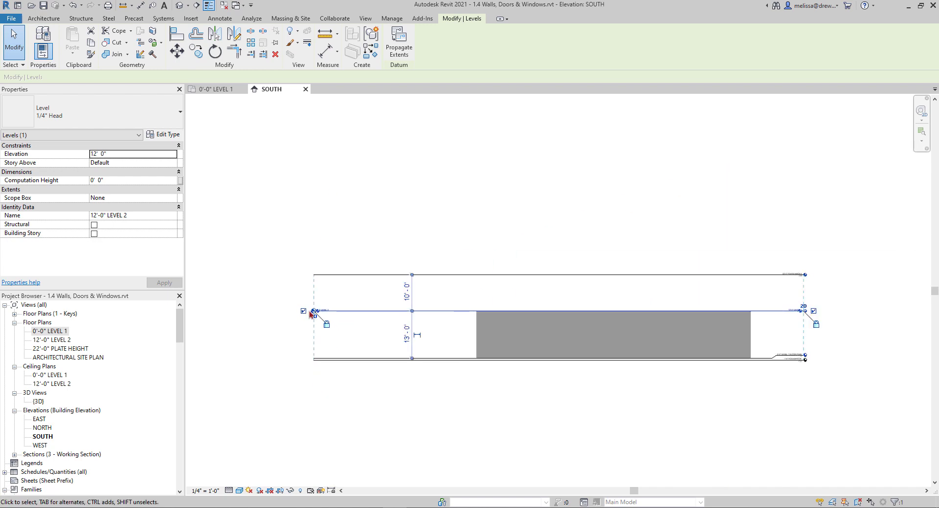
scroll(691, 312, up, 2)
click(690, 312)
scroll(690, 312, down, 2)
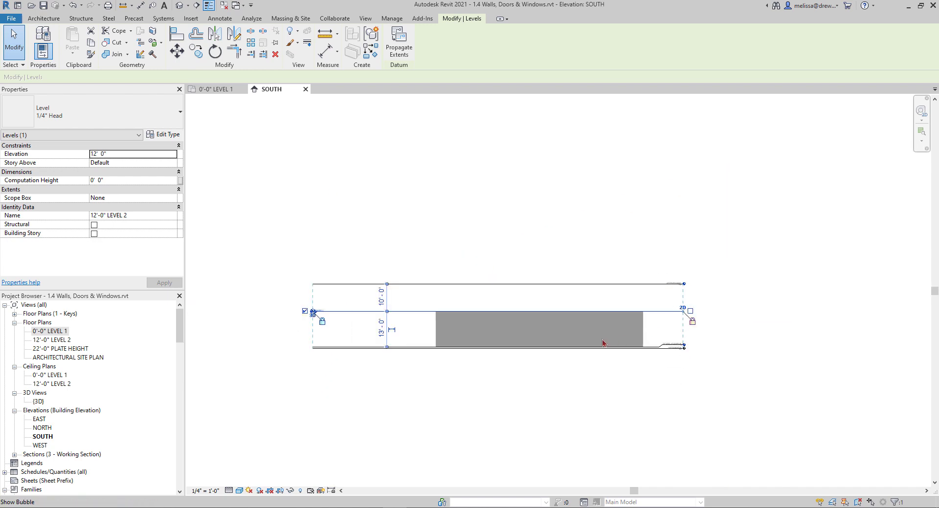
click(499, 391)
middle_drag(568, 393, 501, 405)
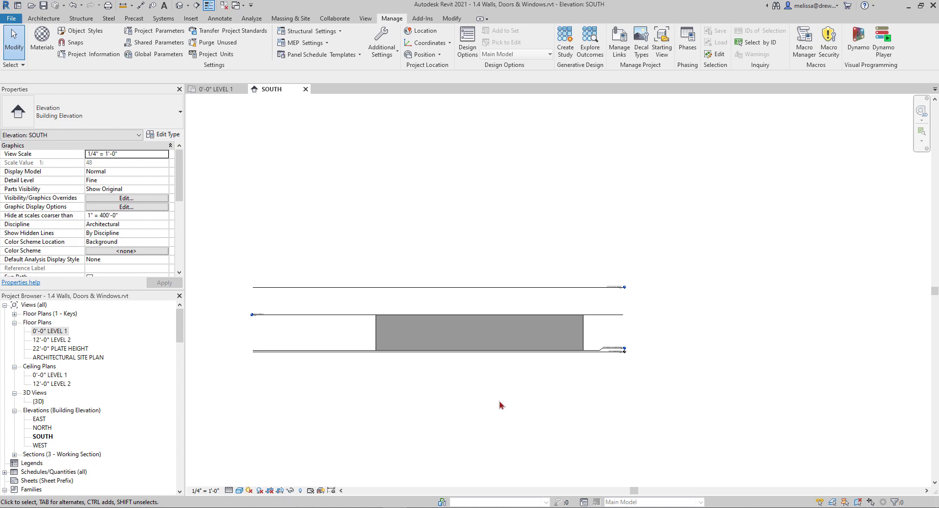
Draw a new level 7'-0" above the Plate Height level, with both ends aligned to the existing level ends.
click(43, 18)
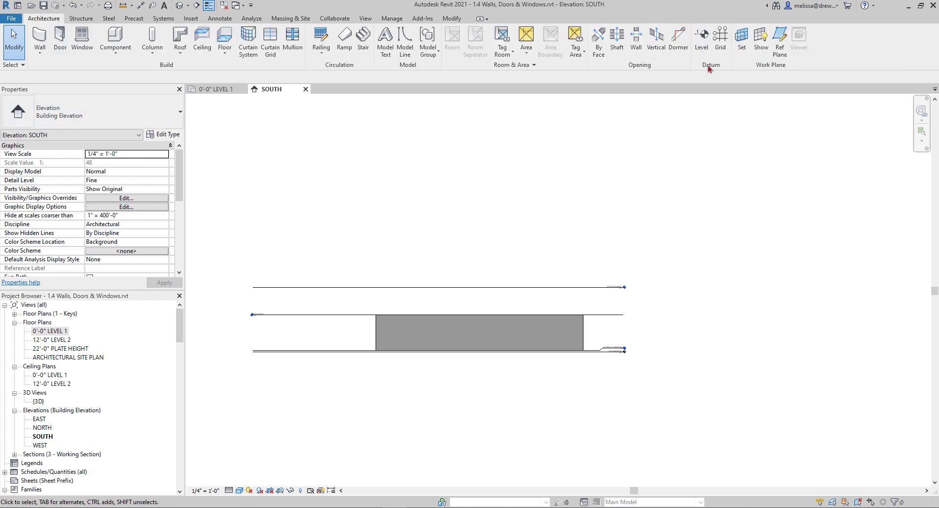
click(702, 39)
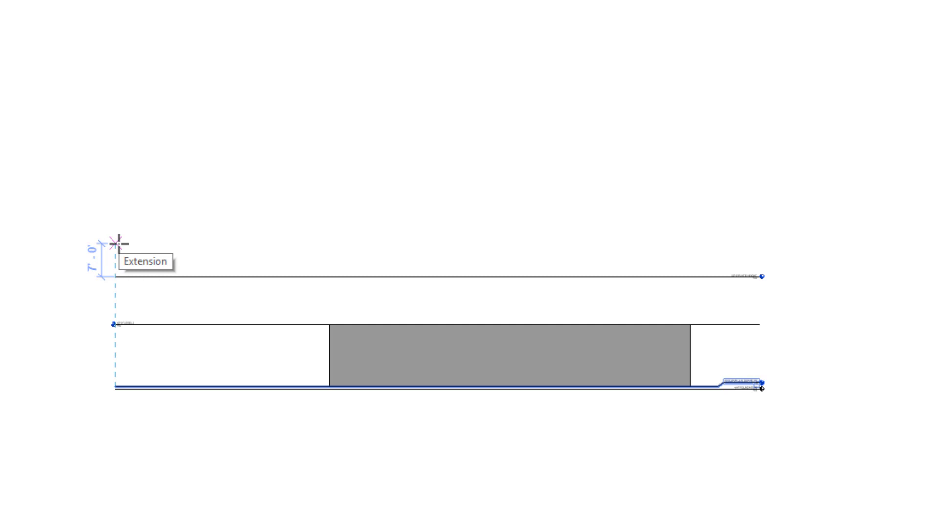
click(117, 243)
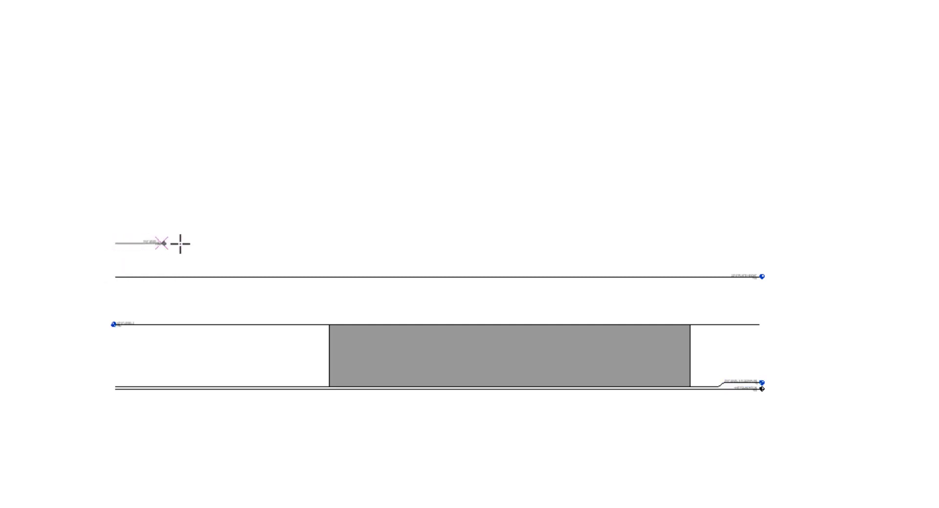
click(757, 264)
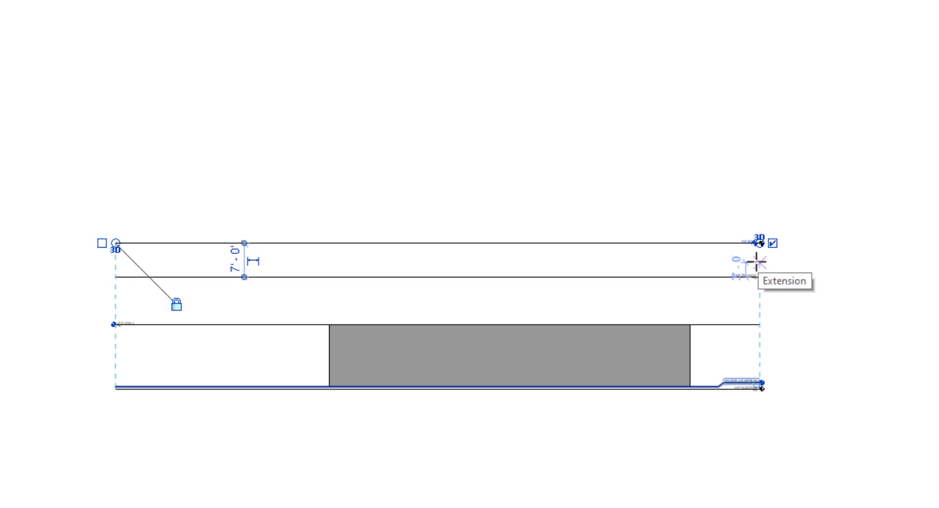
Rename the new level LEVEL 3 together with its corresponding views, and select its floor plan and ceiling plan in the Project Browser.
scroll(635, 280, up, 5)
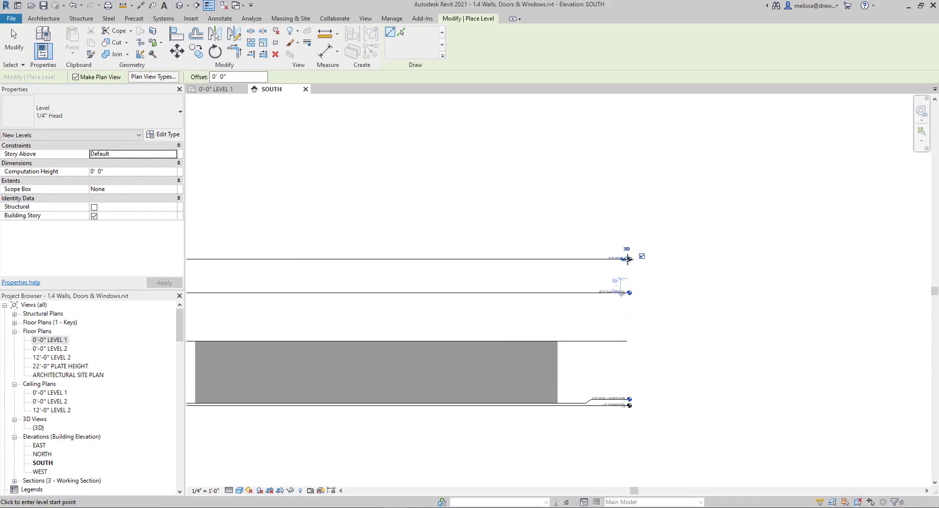
scroll(606, 259, up, 5)
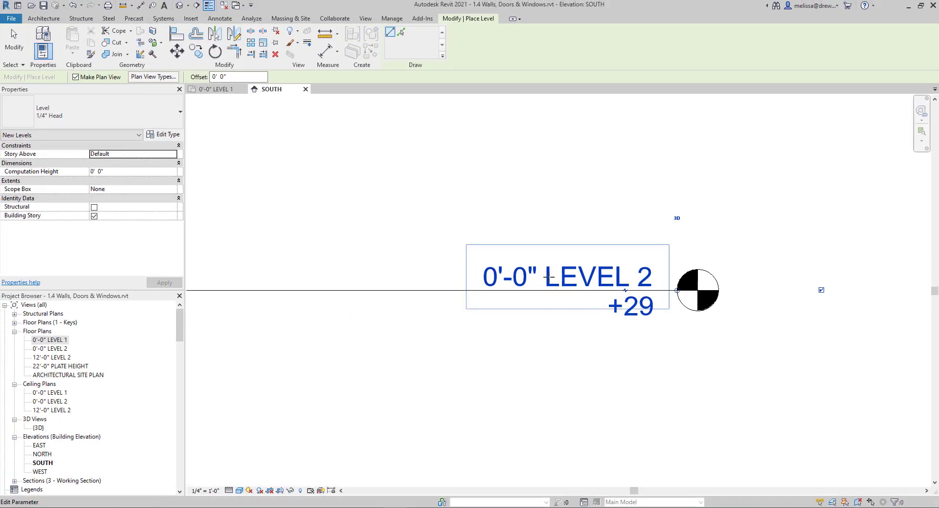
click(596, 277)
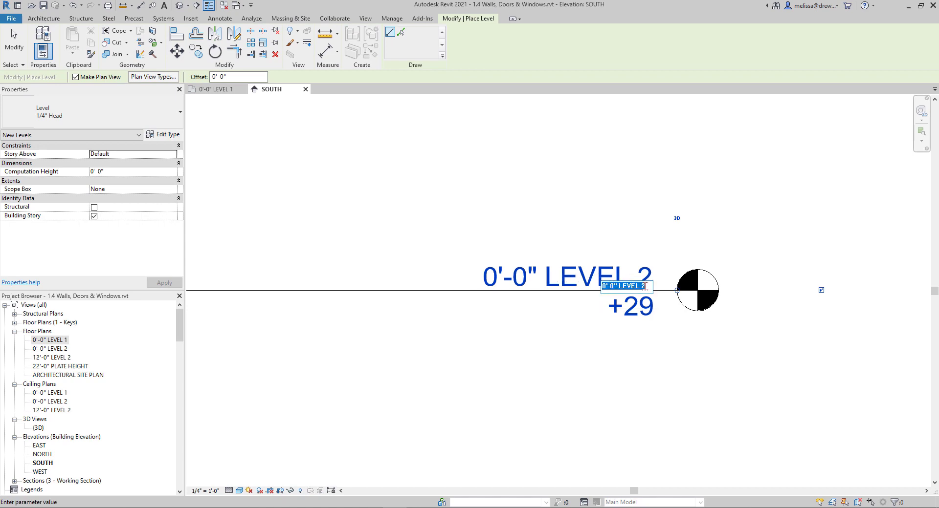
text(LEVEL 3)
key(Return)
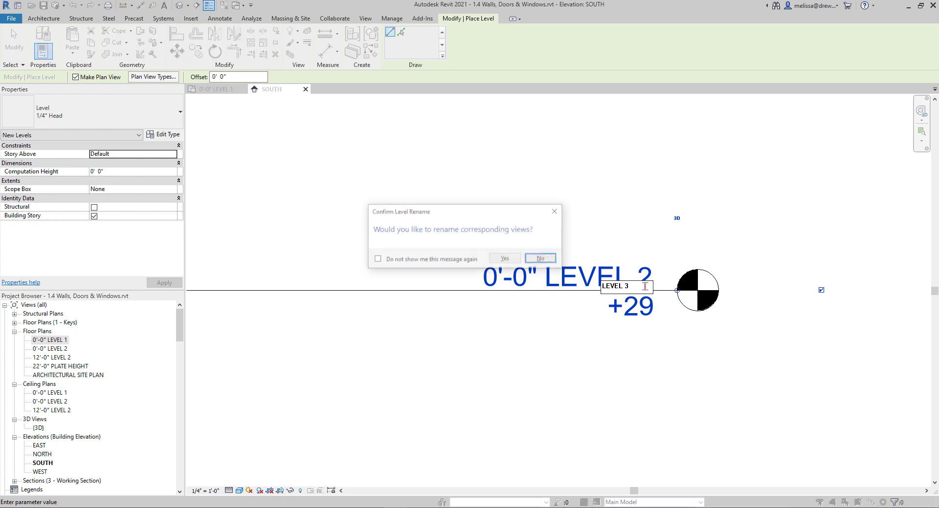
click(506, 259)
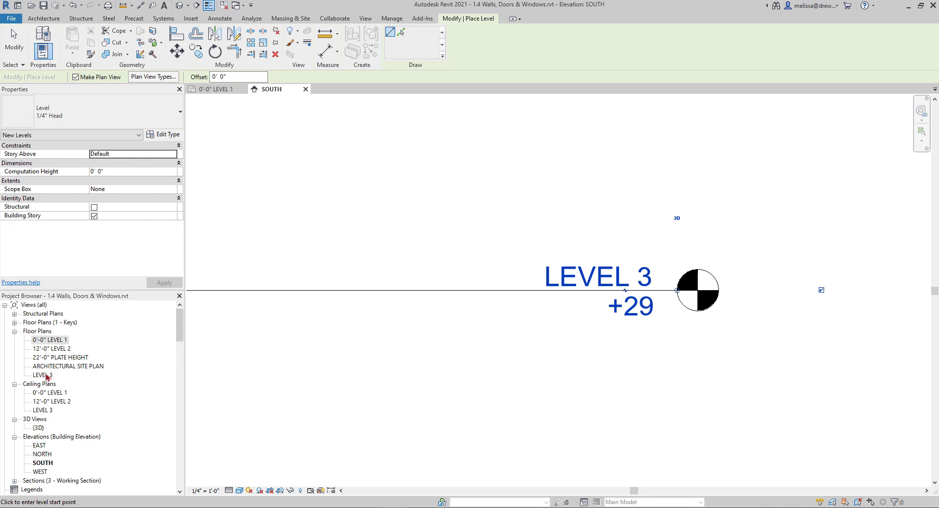
click(46, 375)
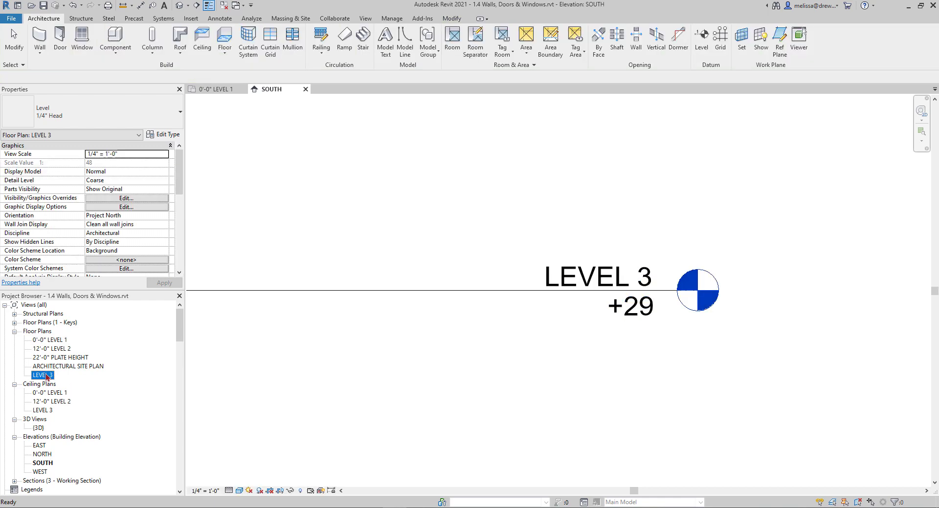
click(44, 411)
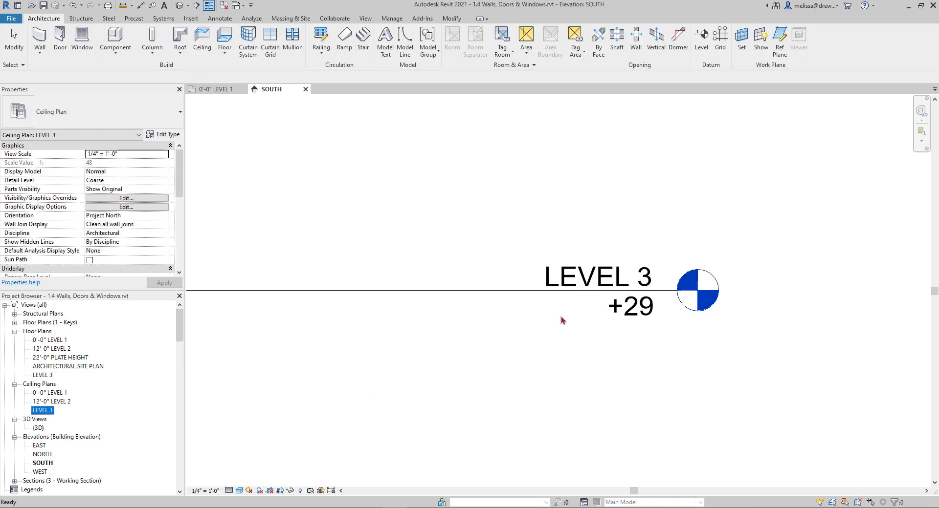
Set the elevation of LEVEL 3 to 25 feet in its level head.
click(648, 314)
click(639, 314)
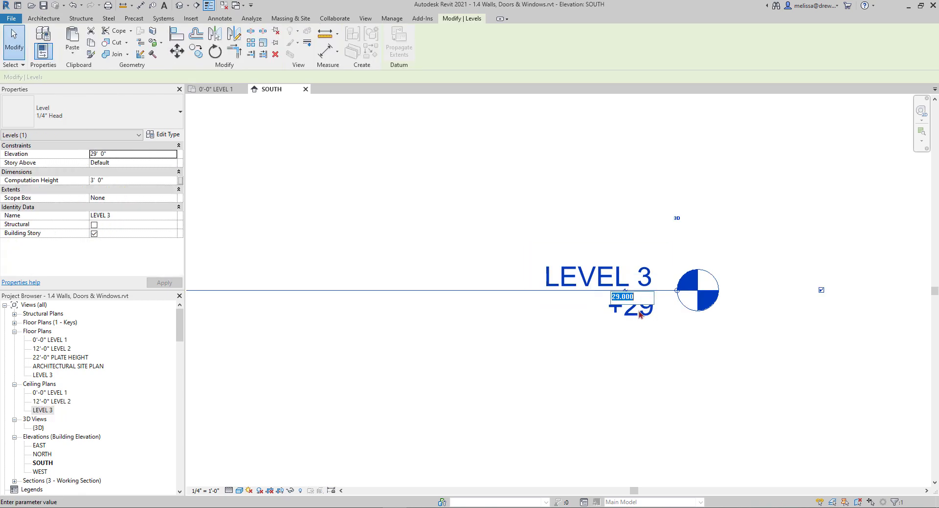
text(25)
key(Return)
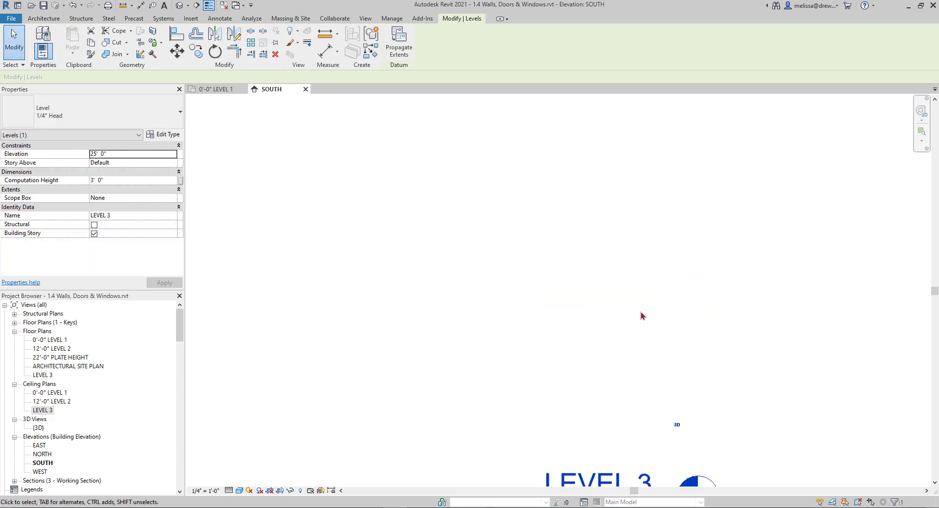
Copy LEVEL 3 straight up to a position 5'-0" above it.
scroll(640, 312, down, 3)
middle_drag(637, 383, 725, 319)
scroll(727, 325, down, 5)
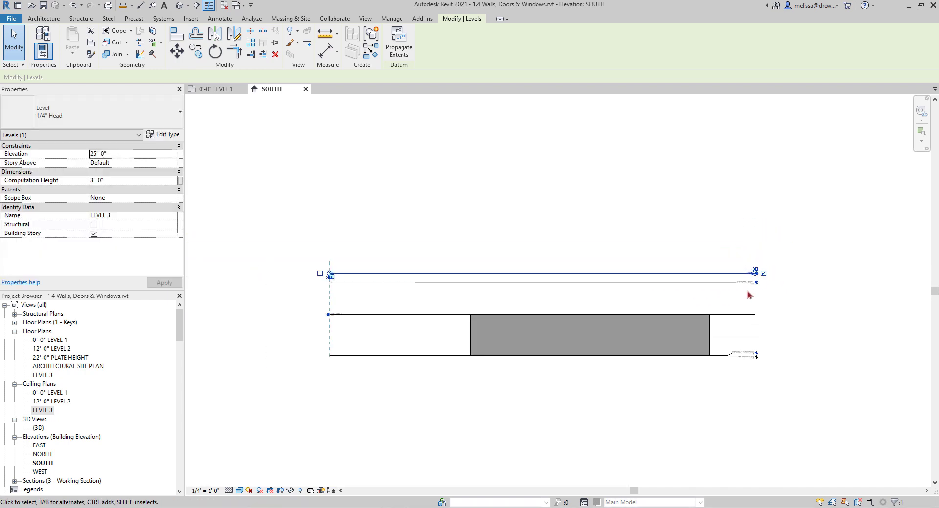
scroll(747, 295, up, 1)
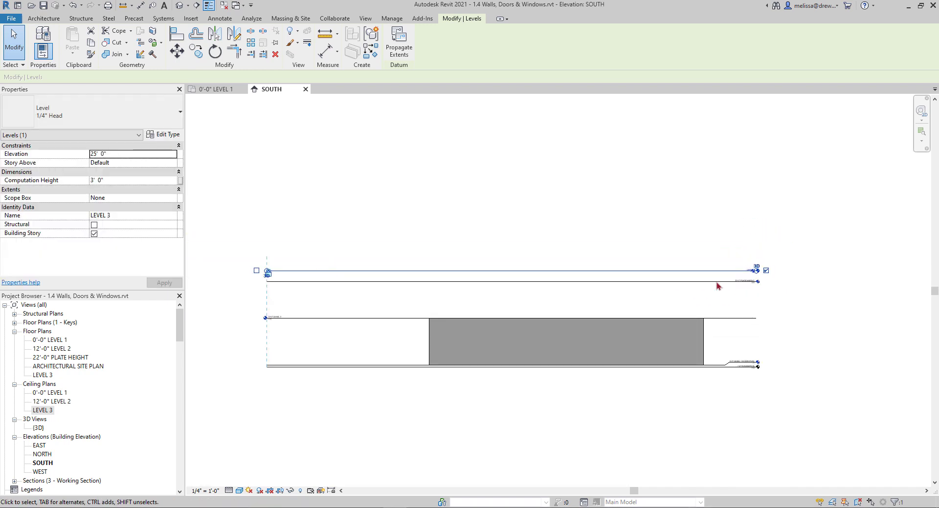
click(196, 51)
click(288, 269)
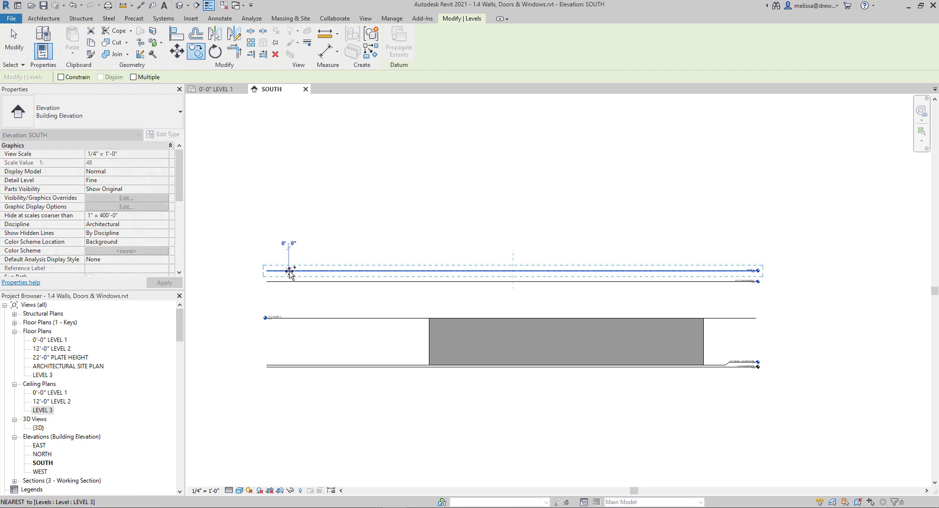
click(290, 253)
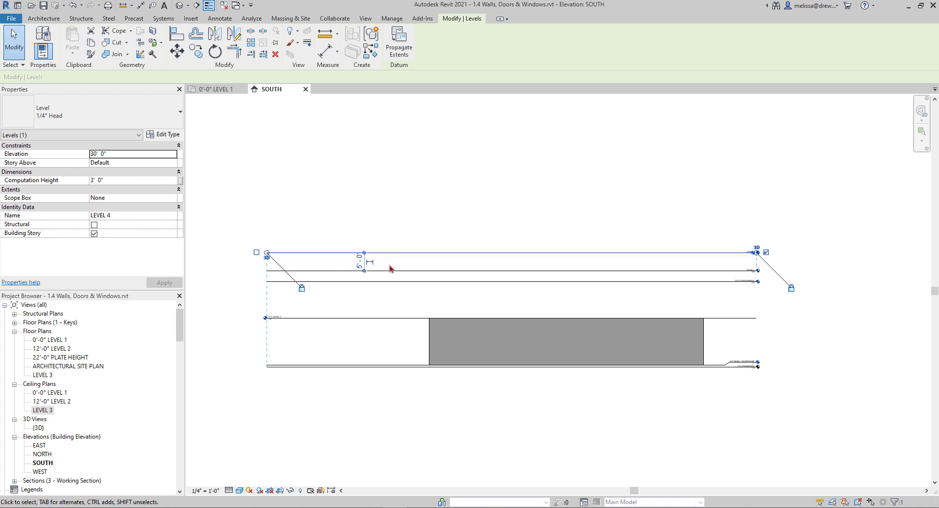
Use Create Similar on LEVEL 4 to draw an aligned level 4'-6" above it with Make Plan View turned off.
key(c)
key(s)
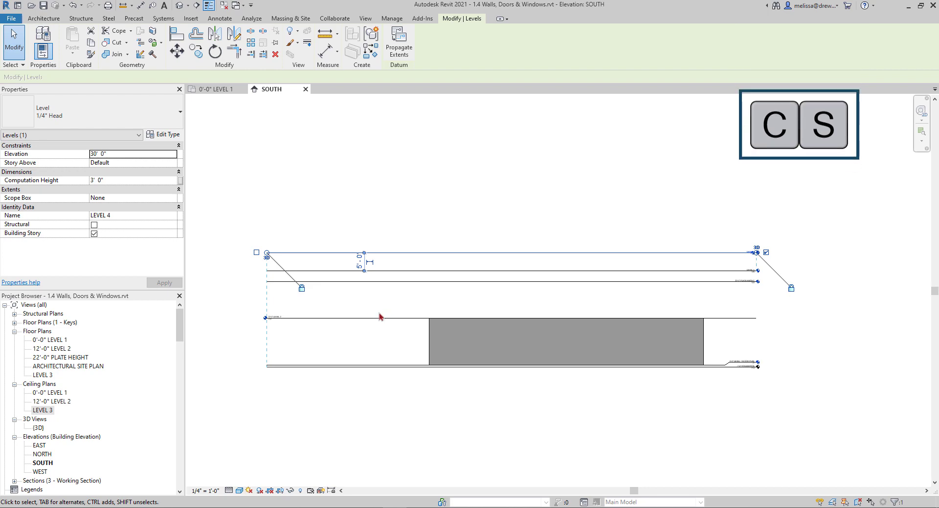
click(401, 244)
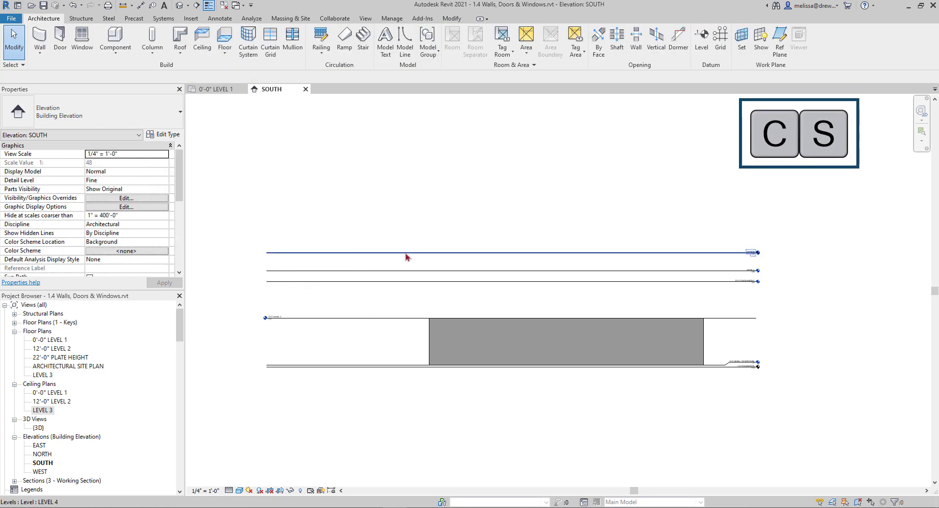
click(409, 252)
key(c)
key(s)
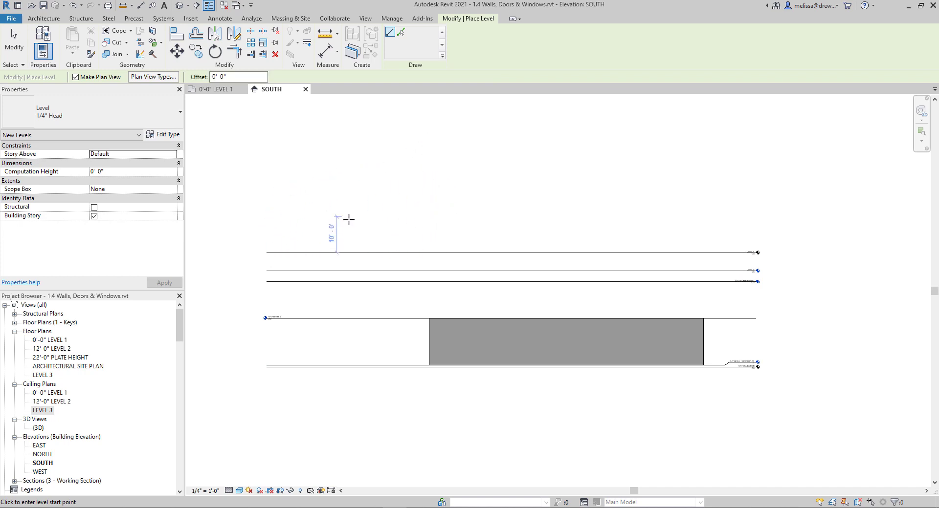
click(76, 78)
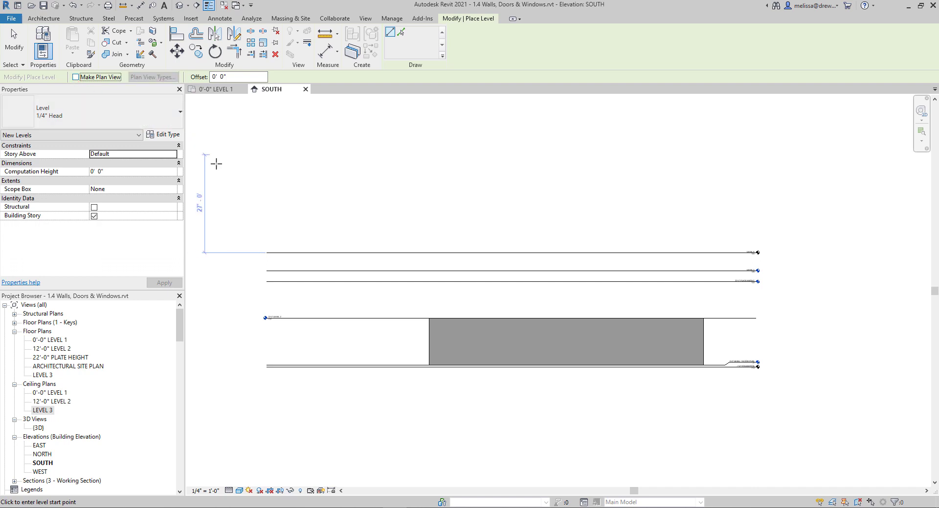
click(266, 236)
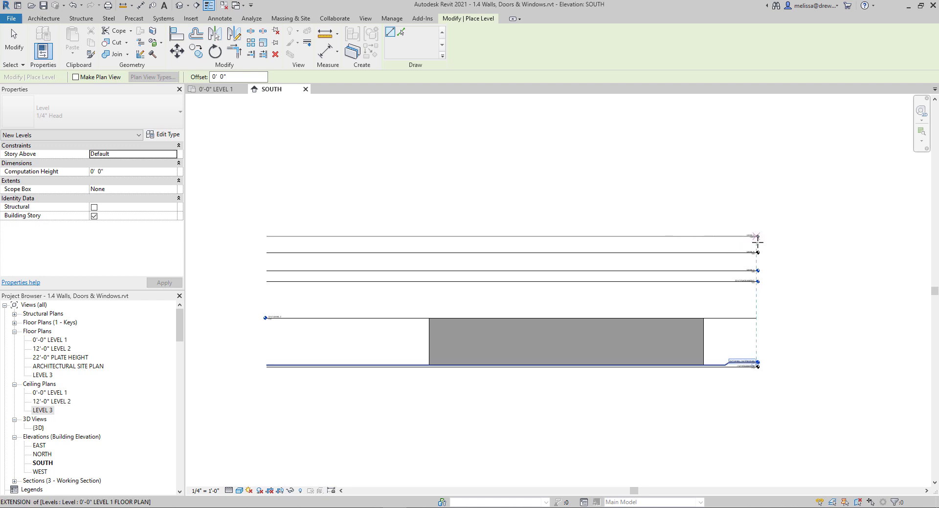
click(756, 237)
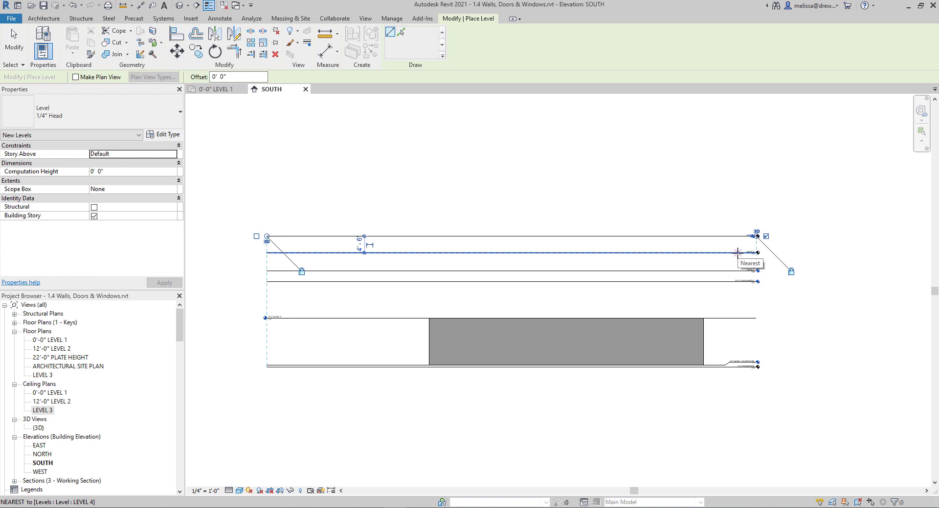
click(45, 19)
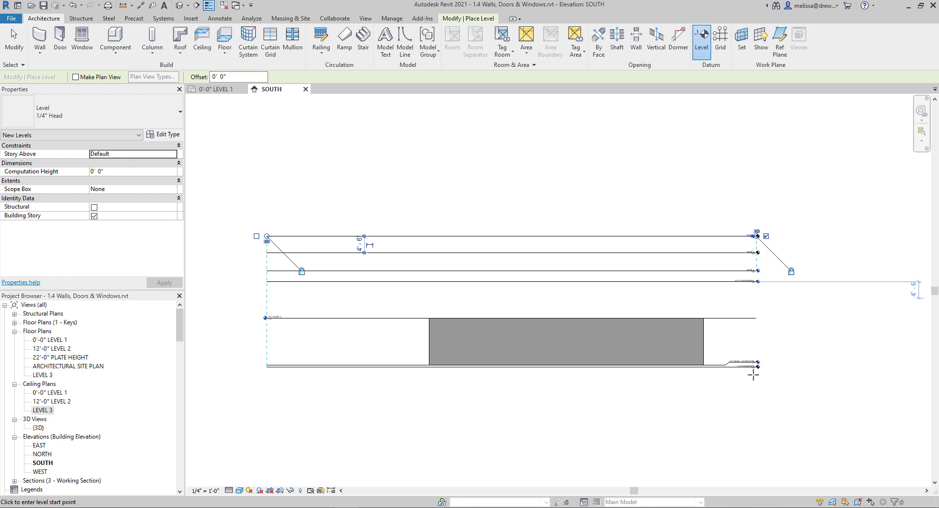
click(14, 46)
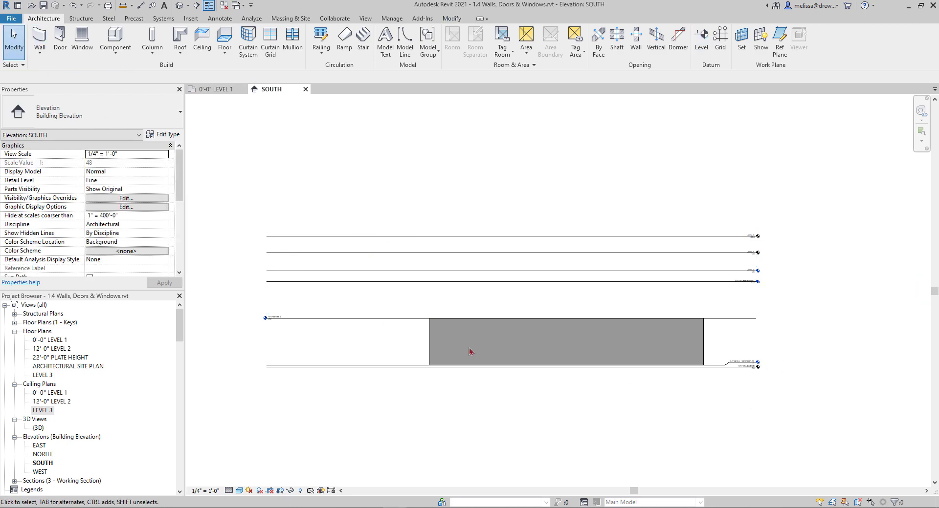
Look at the walls in the default 3D view and return to the South elevation.
scroll(473, 352, up, 1)
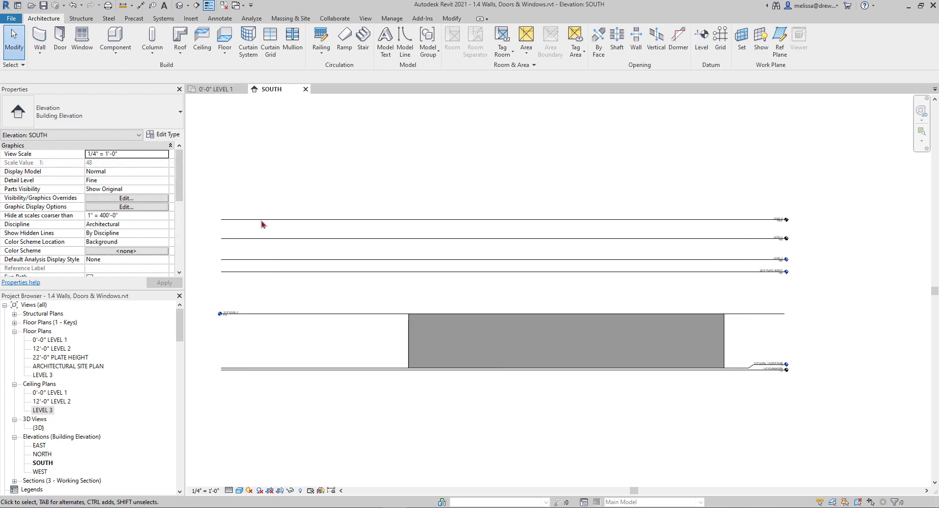
click(180, 5)
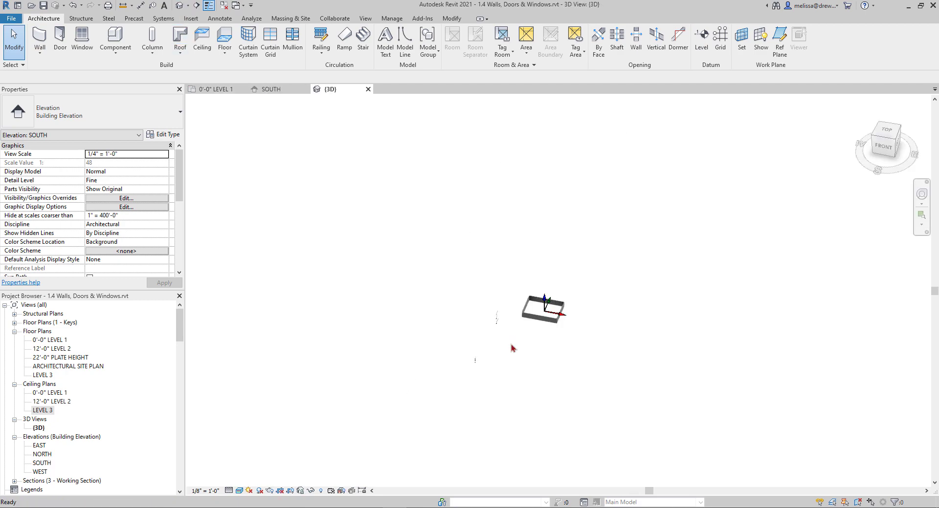
scroll(536, 320, up, 5)
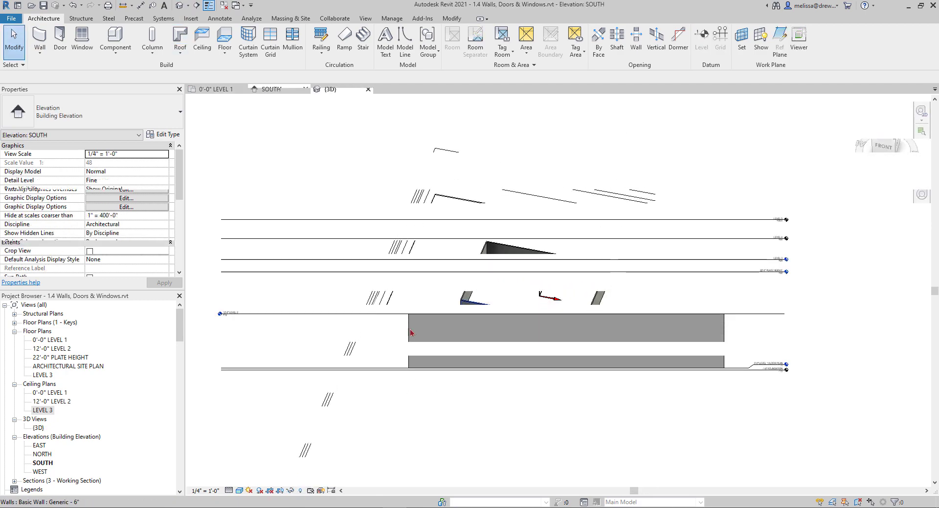
Select the wall near the Level 2 head in the South elevation to check its base and top constraints.
scroll(227, 315, up, 4)
scroll(218, 302, down, 4)
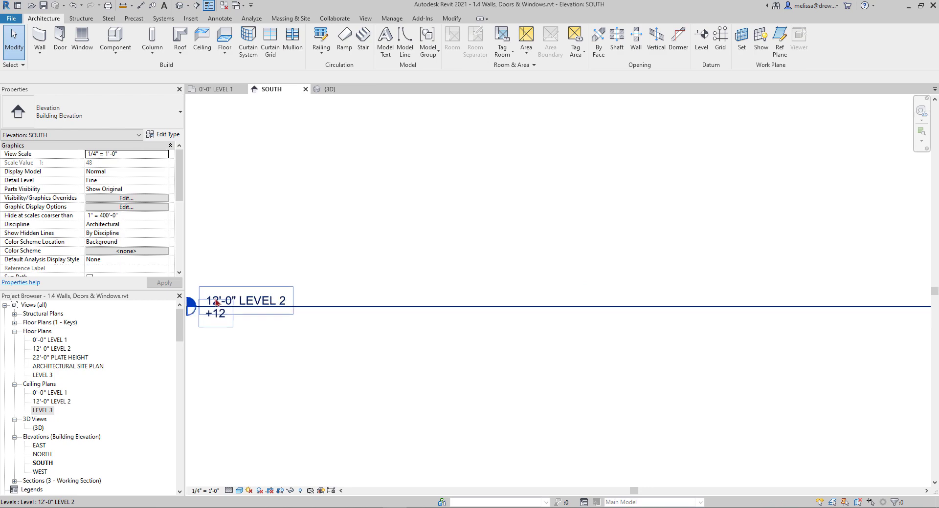
click(585, 341)
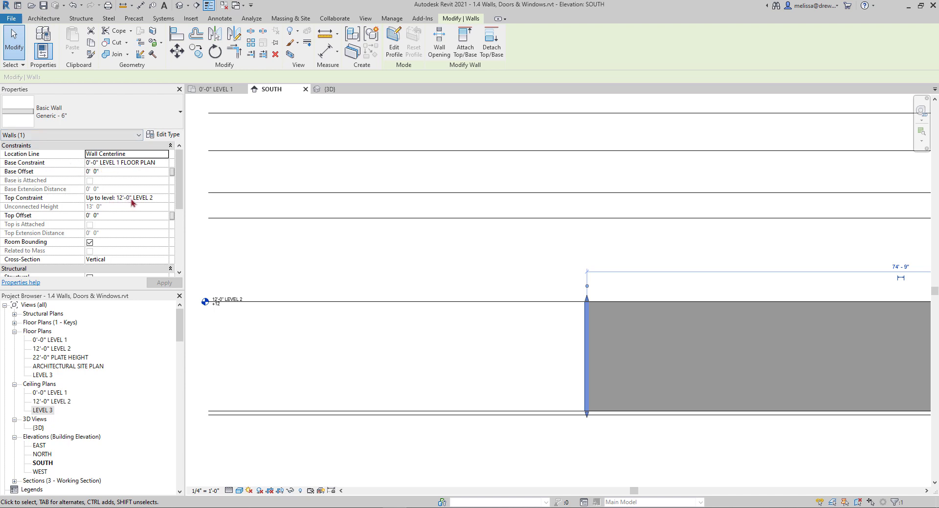
Set the elevation of the Level 2 line that constrains the wall tops to 10 feet.
click(274, 302)
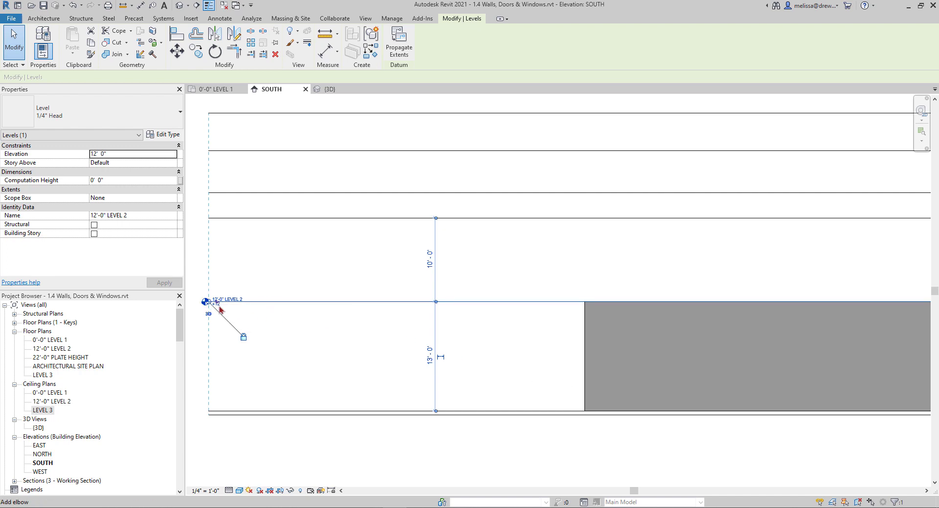
scroll(220, 309, up, 5)
click(198, 303)
scroll(325, 310, down, 3)
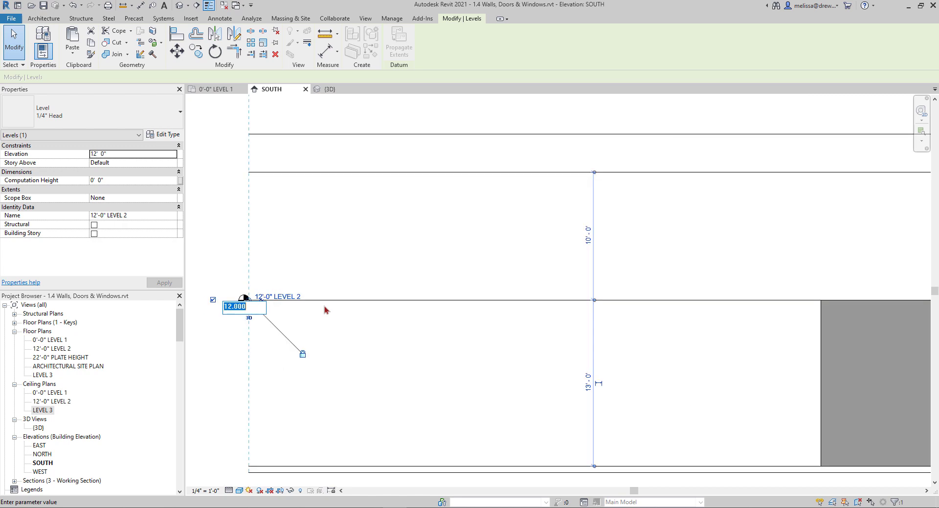
text(10)
key(Return)
scroll(325, 310, down, 3)
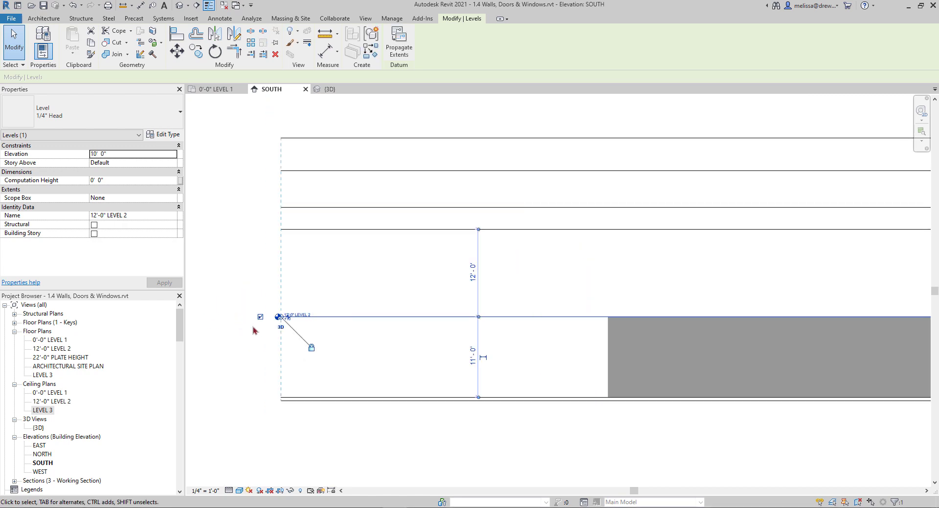
middle_drag(586, 369, 433, 347)
scroll(433, 347, down, 3)
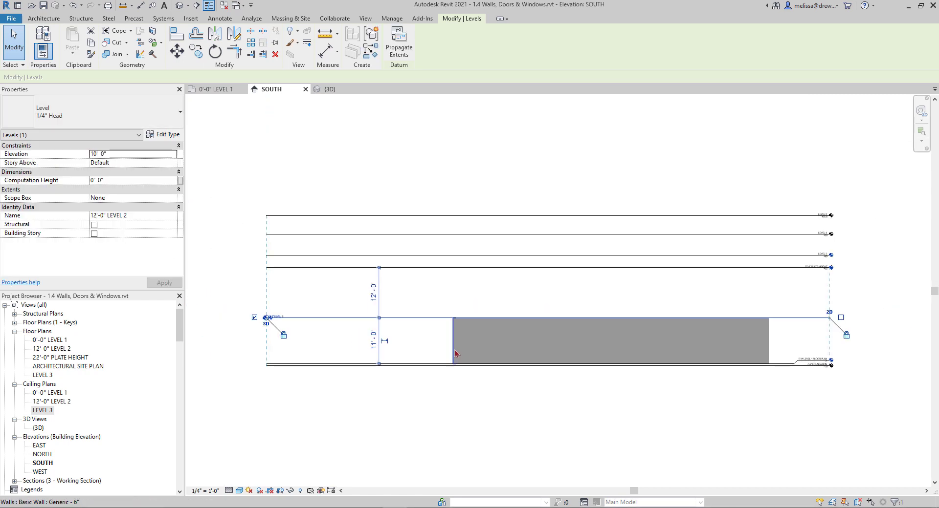